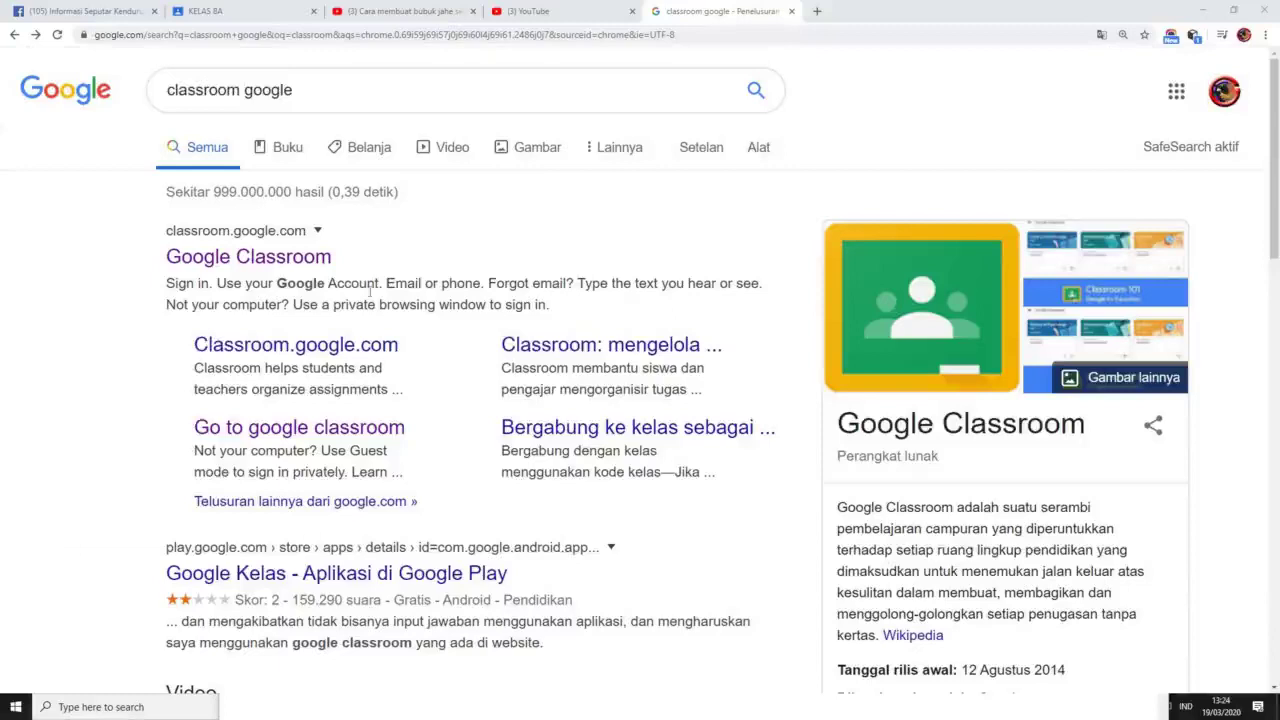
# Step: Open Google Classroom from the search results and go to the Tugas Kelas page of KELAS 8A
pyautogui.click(300, 266)
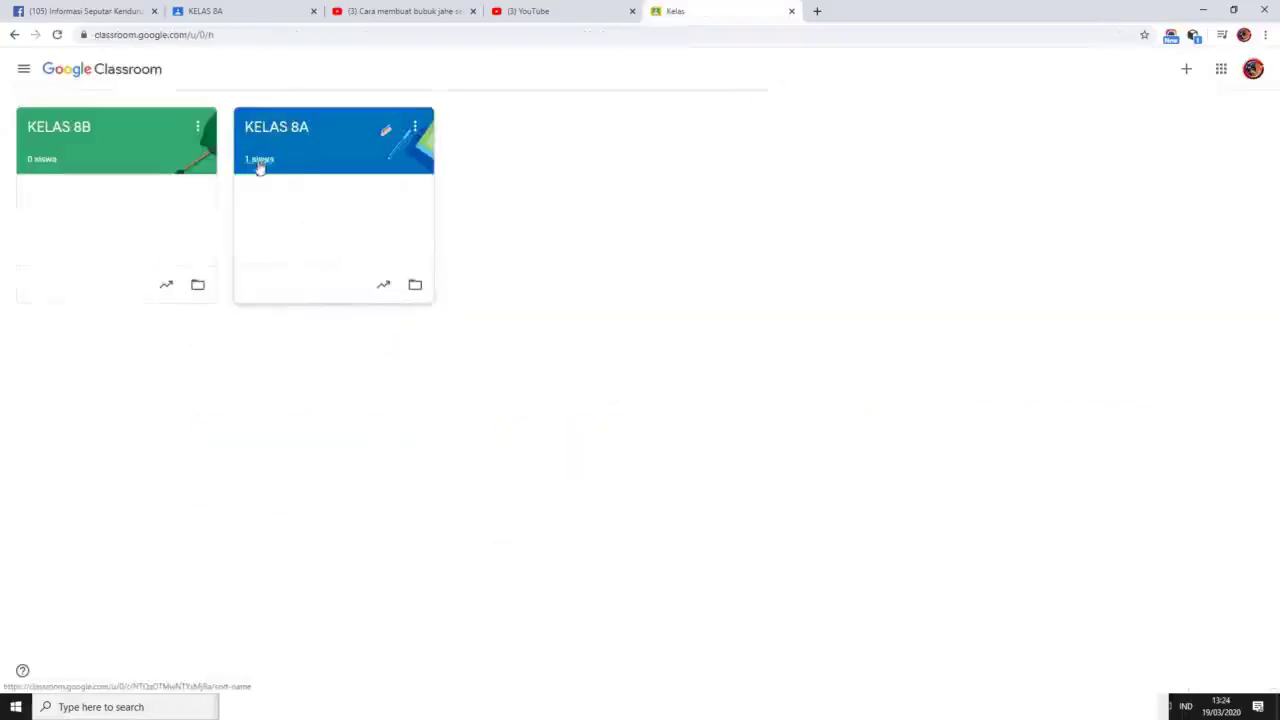
pyautogui.click(268, 127)
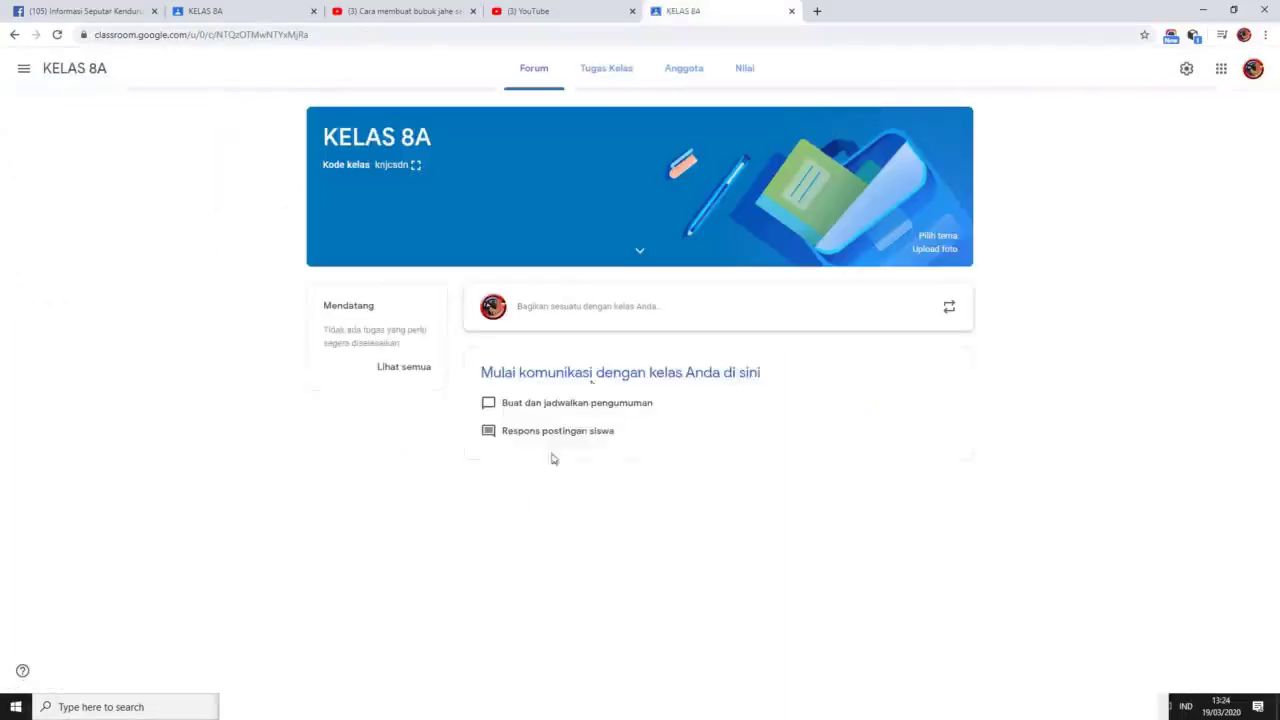
pyautogui.click(606, 80)
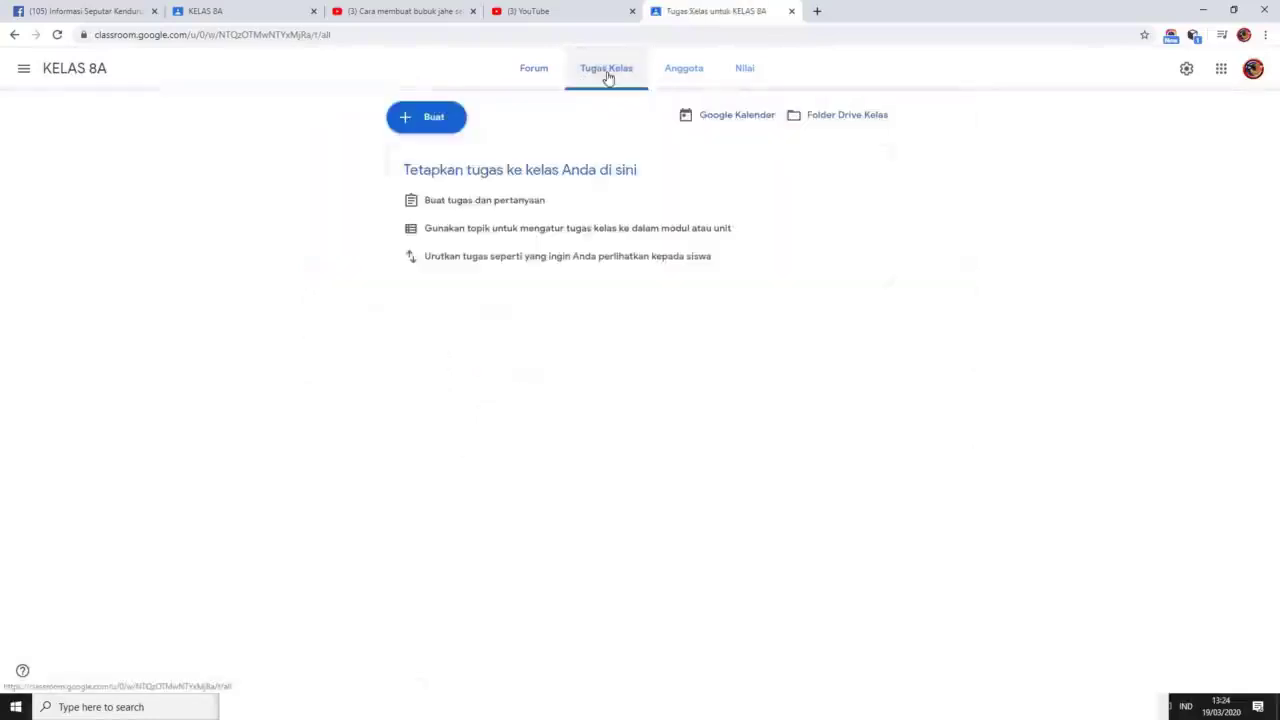
# Step: Create a new assignment (Tugas) for the class and dismiss the posting tip
pyautogui.click(433, 121)
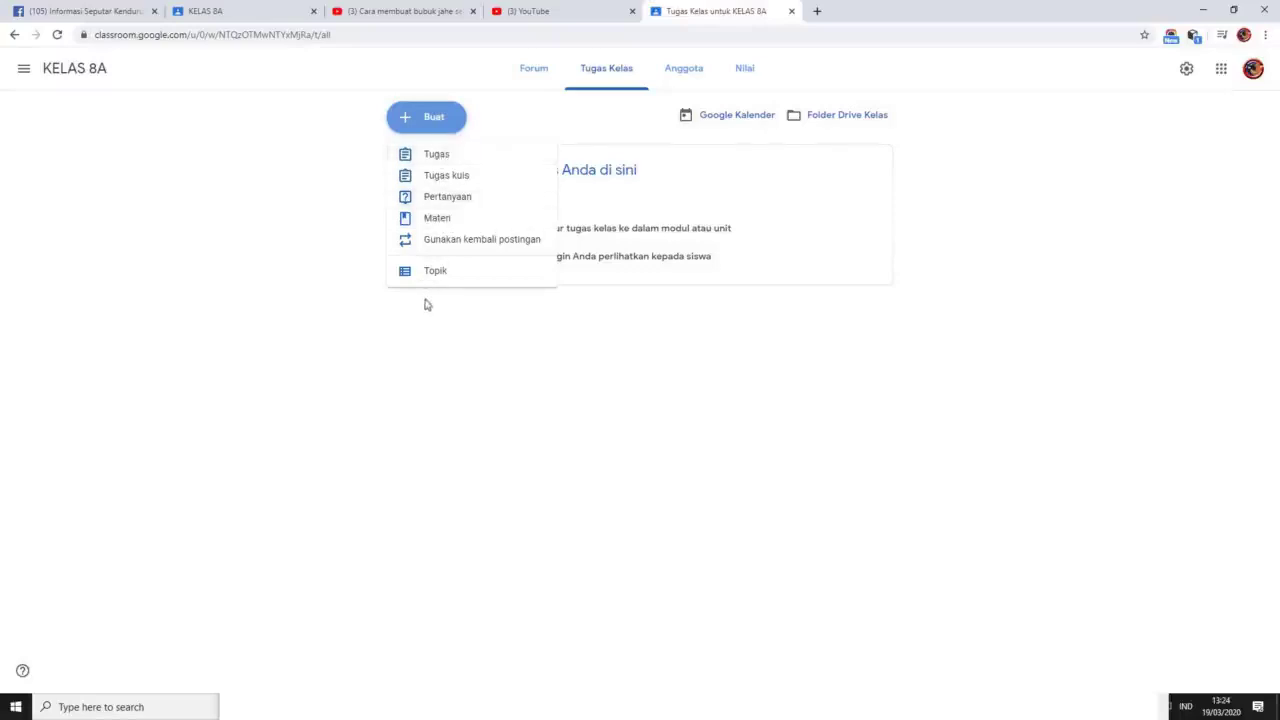
pyautogui.click(437, 156)
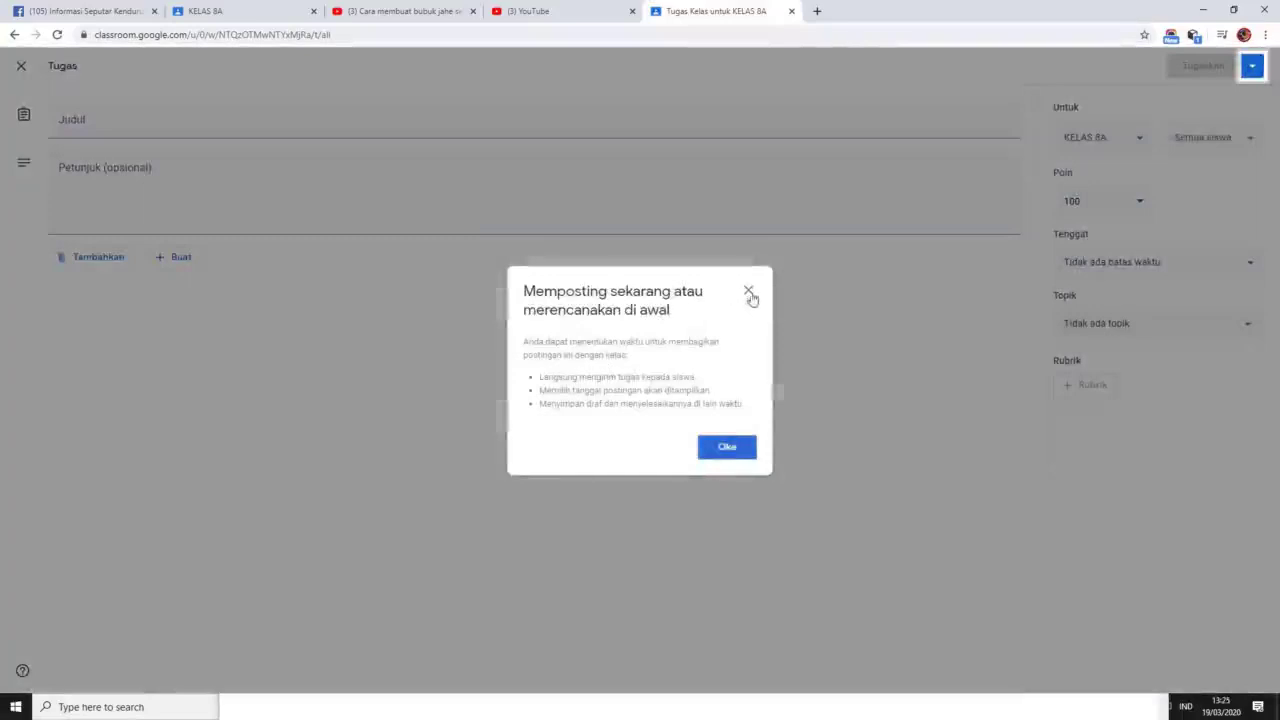
pyautogui.click(749, 291)
# Step: Title the assignment "Membuat bubuk Jahe" and enter five numbered instructions on studying the attachments, noting tools and ingredients, and submitting a photo and tutorial video
pyautogui.click(100, 121)
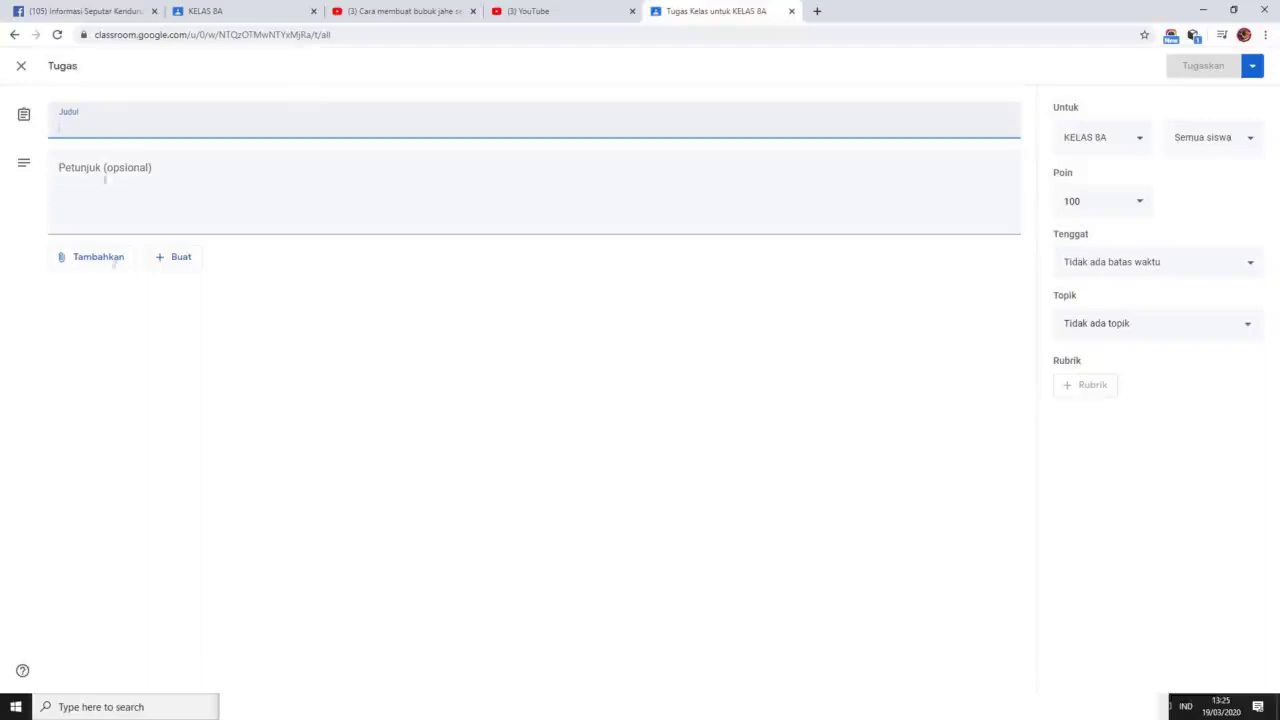
pyautogui.write('Membuat bubuk Jahe')
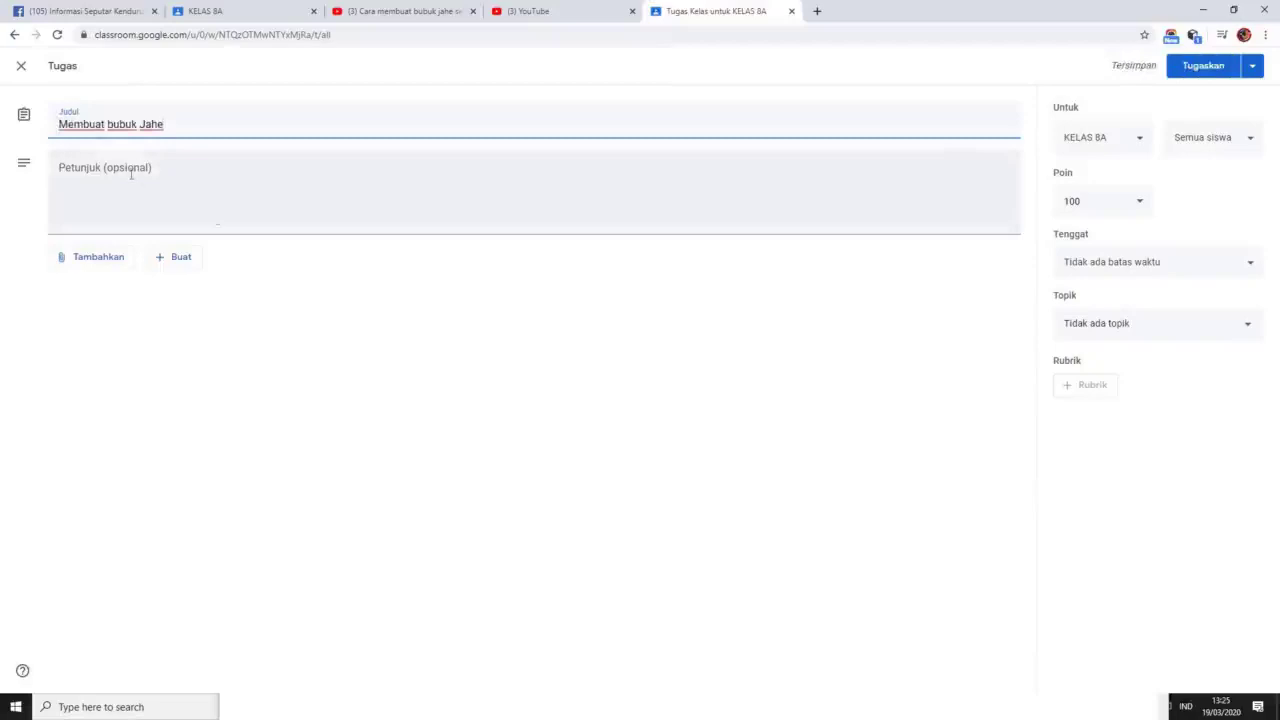
pyautogui.click(306, 222)
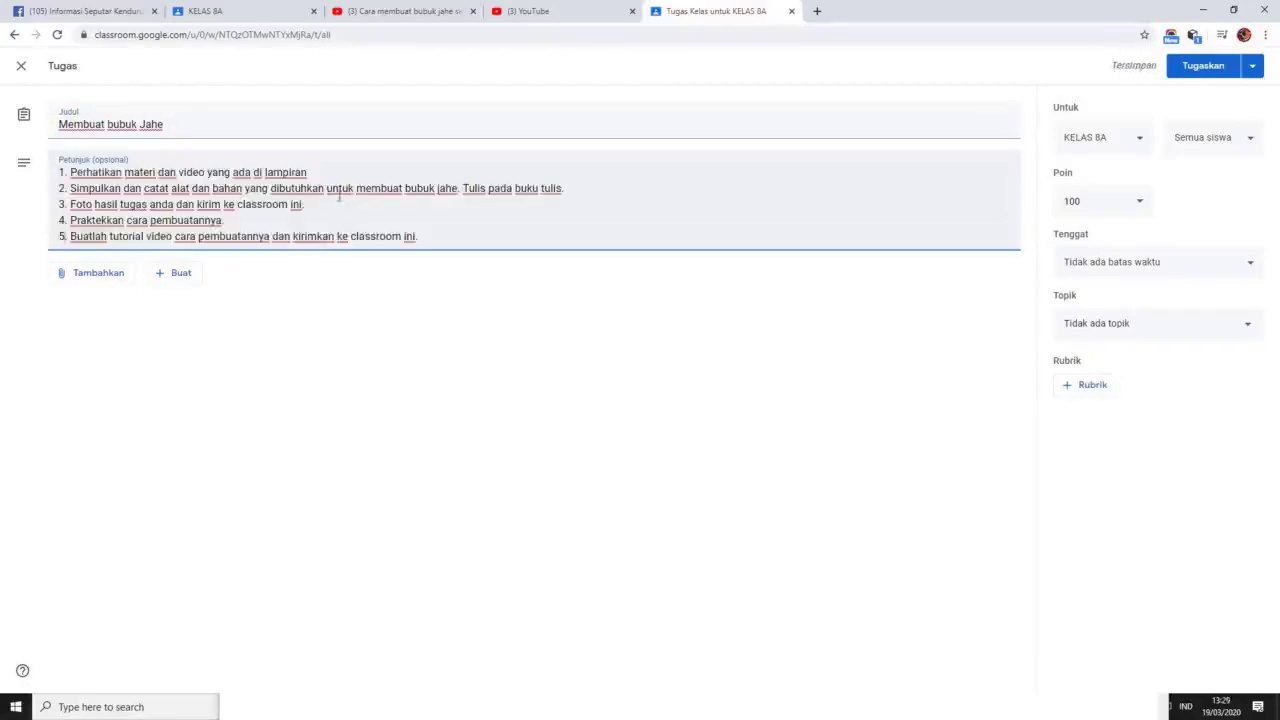
# Step: Attach "Tutorial Cara membuat Serbuk Jahe Sendiri dengan Mudah.docx" from the DATA (D:) drive to the assignment and dismiss the sharing tip
pyautogui.click(86, 278)
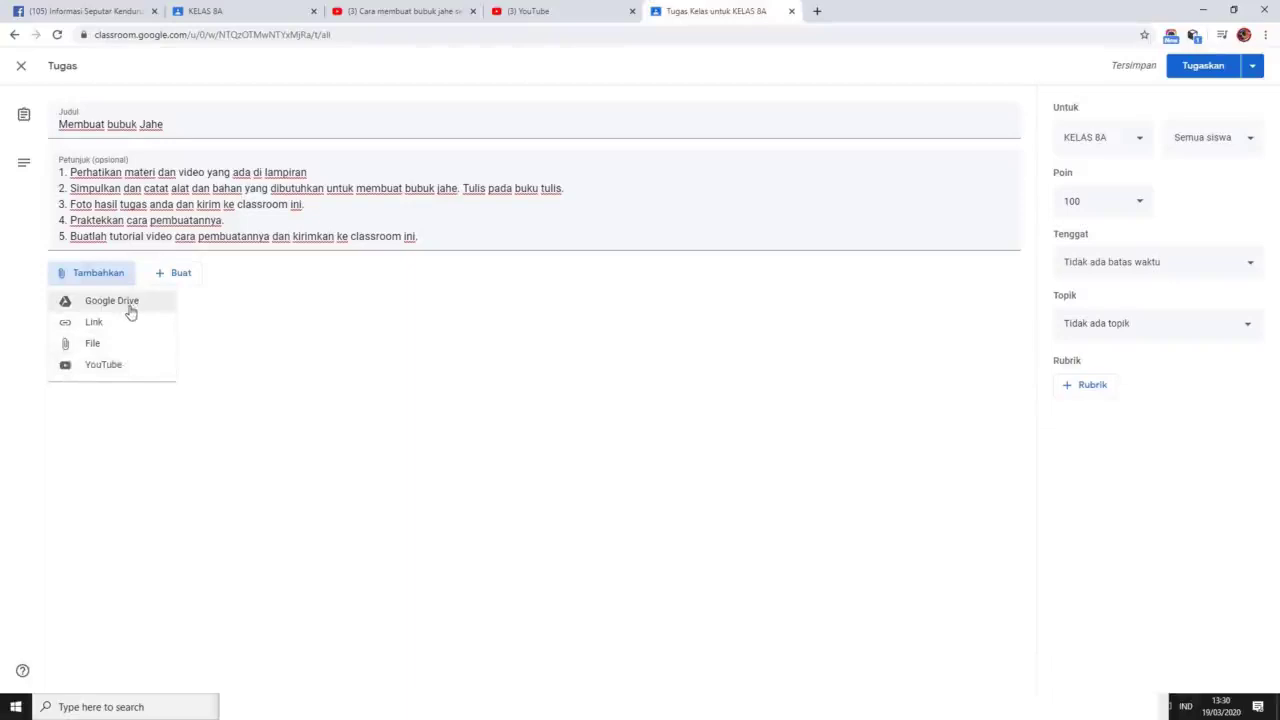
pyautogui.click(88, 347)
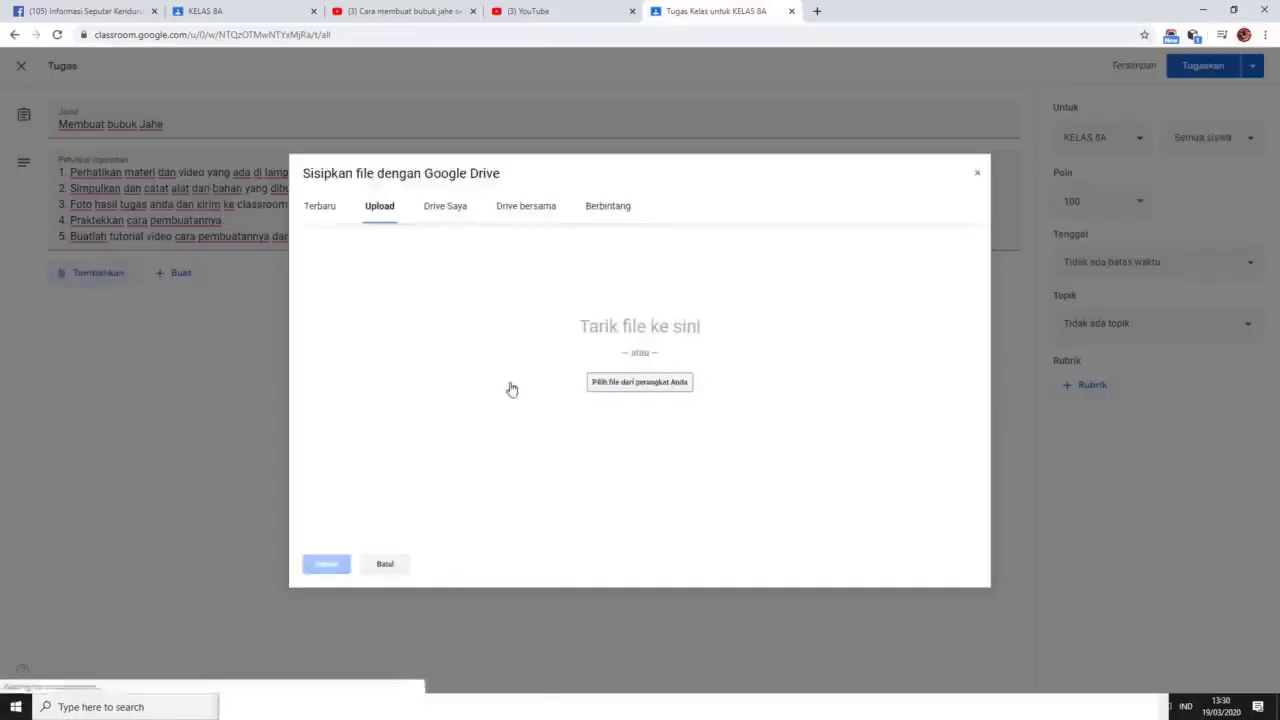
pyautogui.click(632, 383)
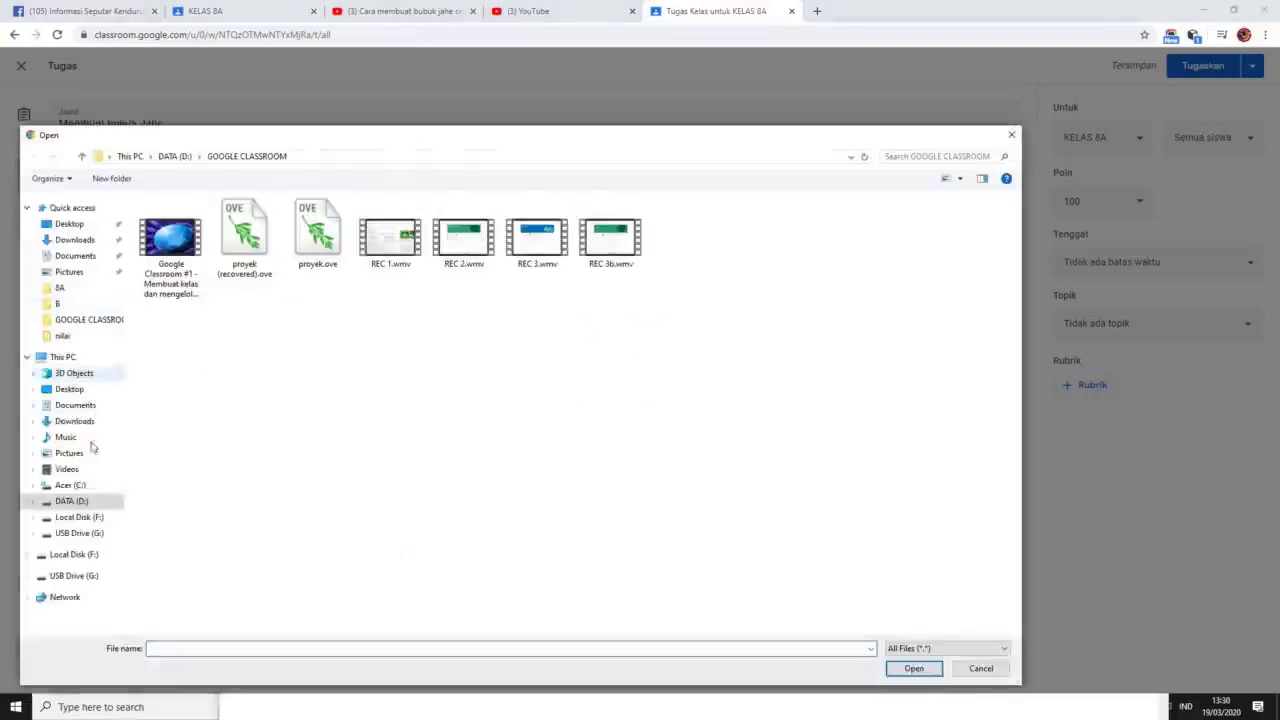
pyautogui.click(75, 500)
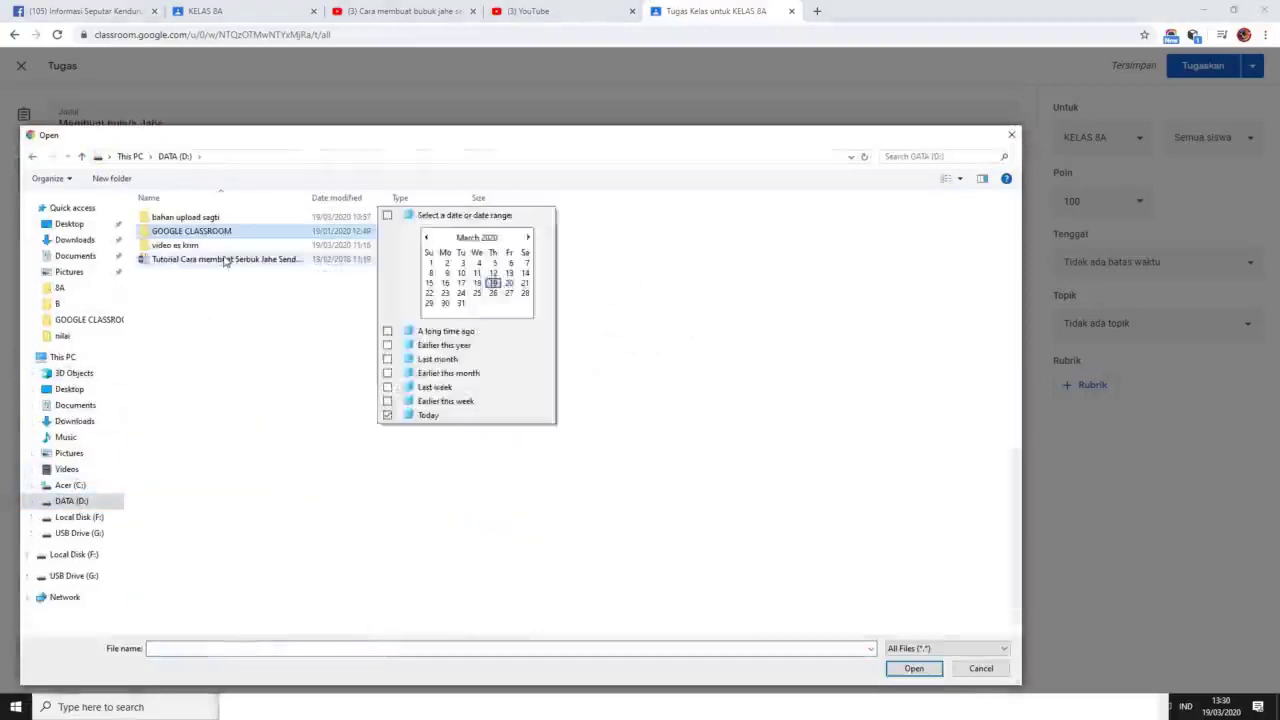
pyautogui.click(226, 261)
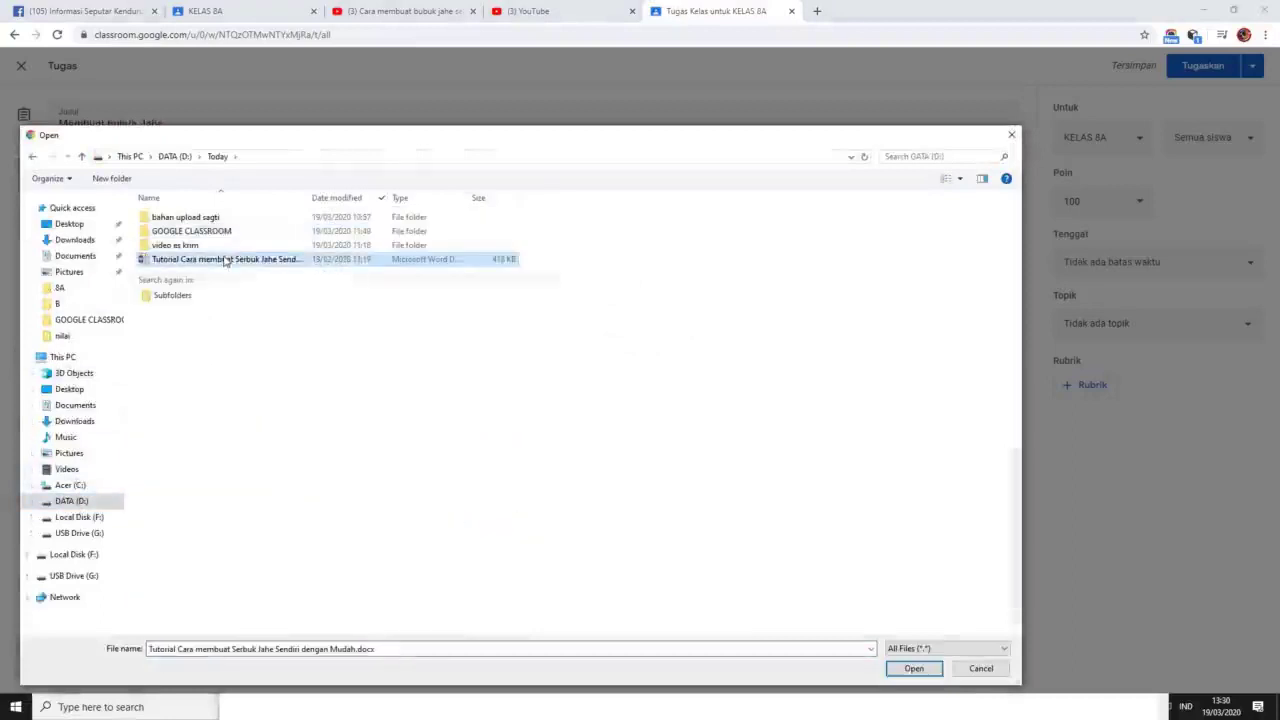
pyautogui.click(912, 669)
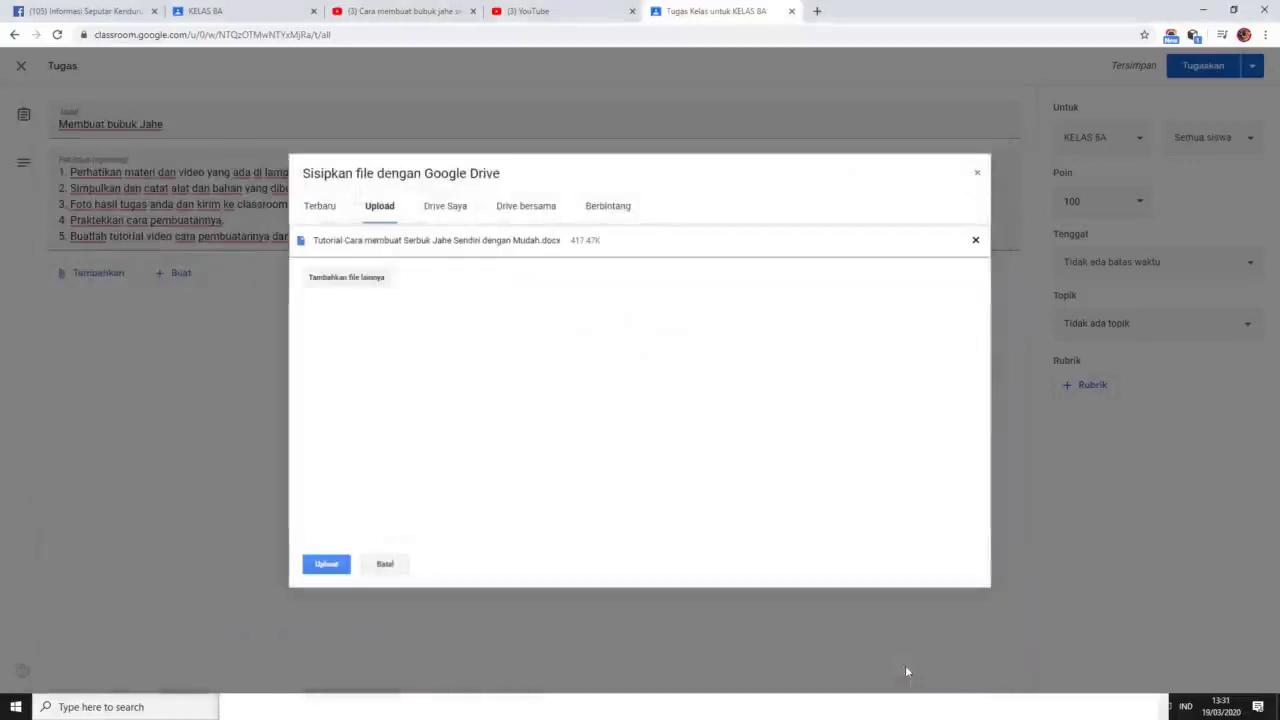
pyautogui.click(328, 564)
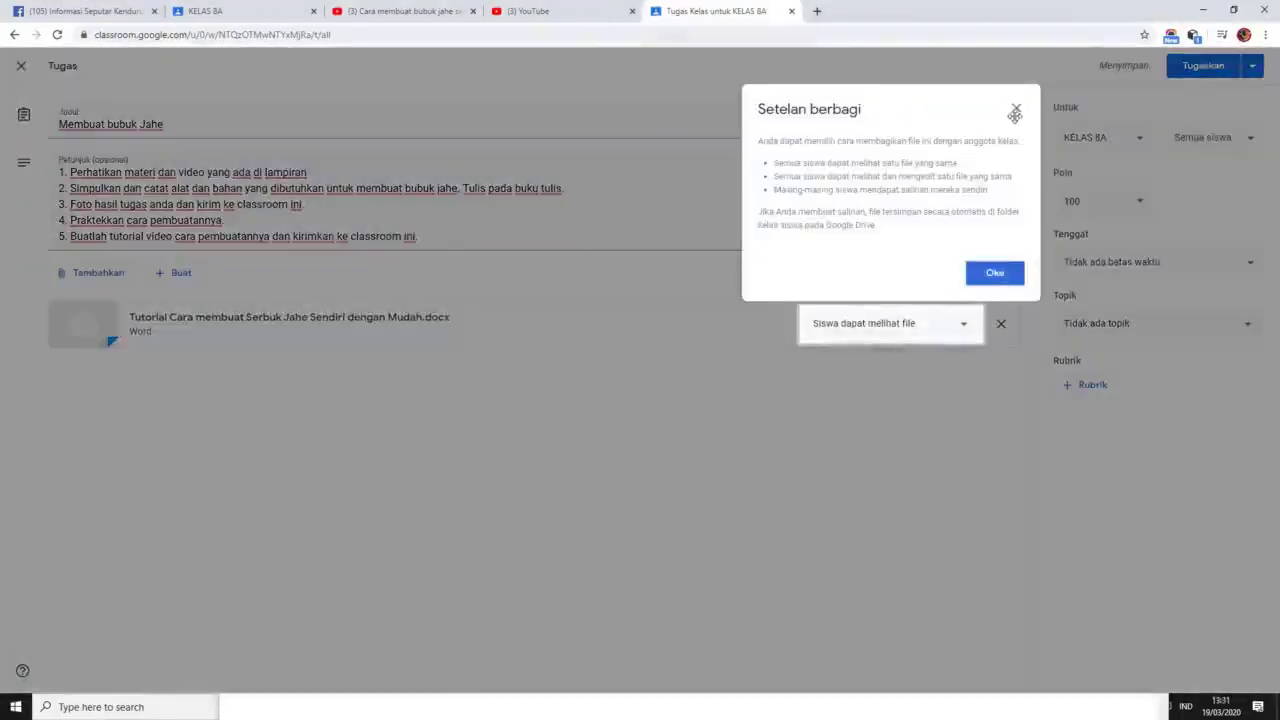
pyautogui.click(1015, 111)
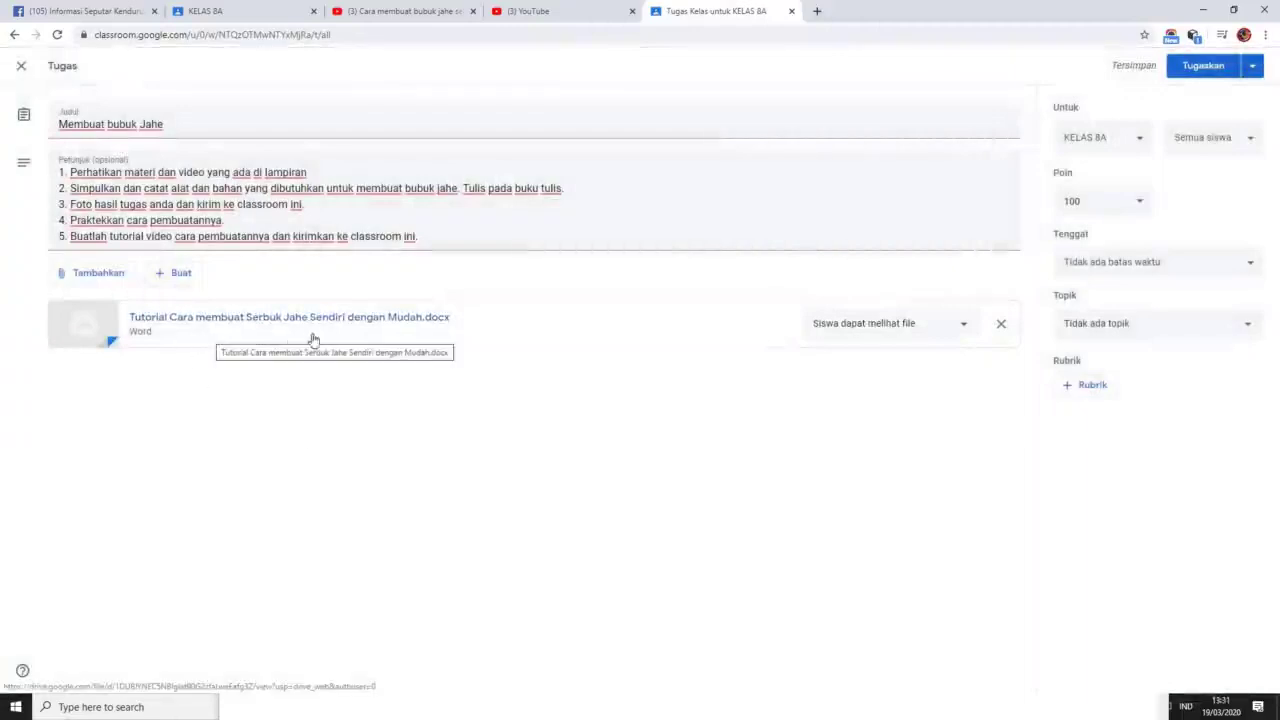
# Step: Start adding a YouTube attachment and copy the web address of the open video "Cara membuat bubuk jahe sebagai minuman tradisional Indonesia"
pyautogui.click(91, 277)
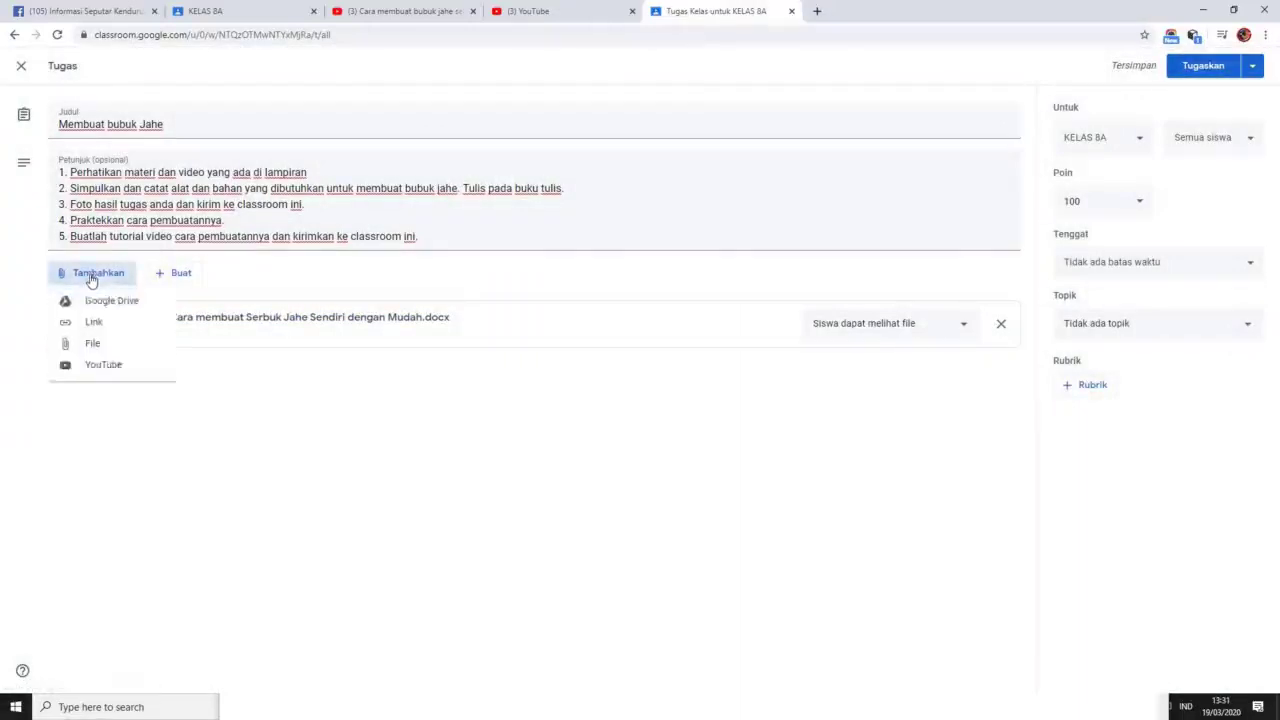
pyautogui.click(106, 368)
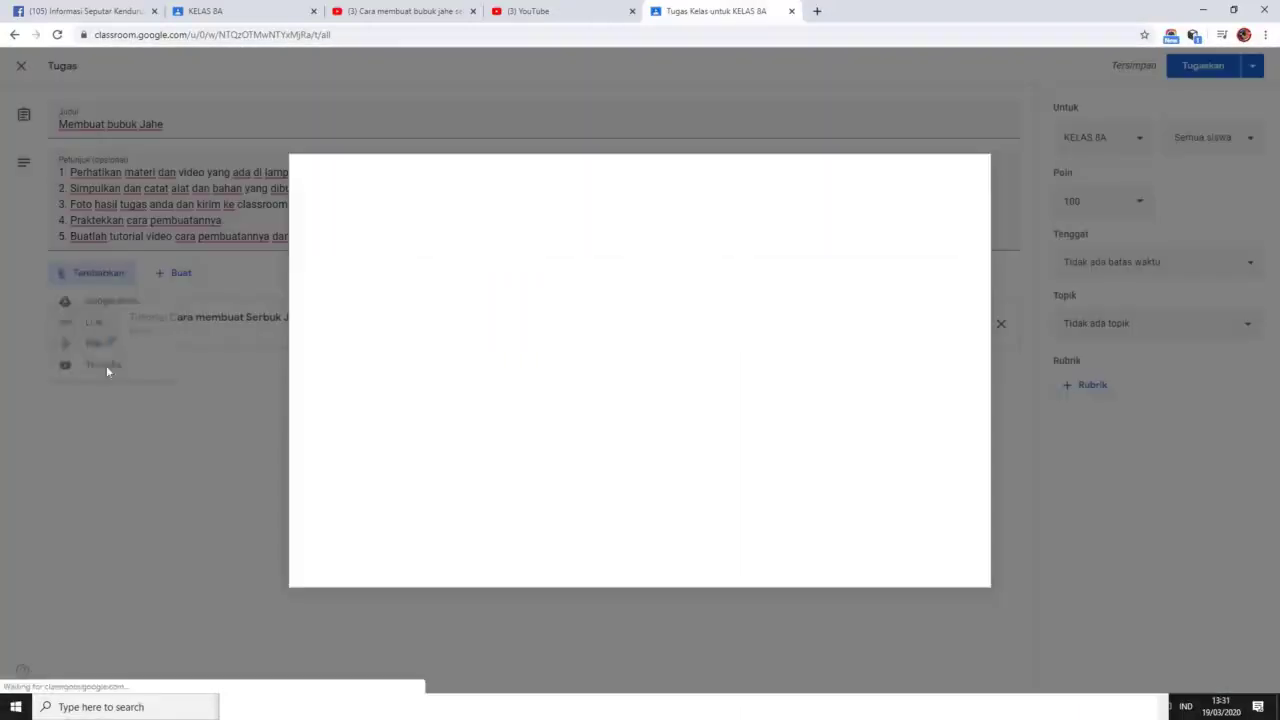
pyautogui.click(420, 14)
pyautogui.click(398, 34)
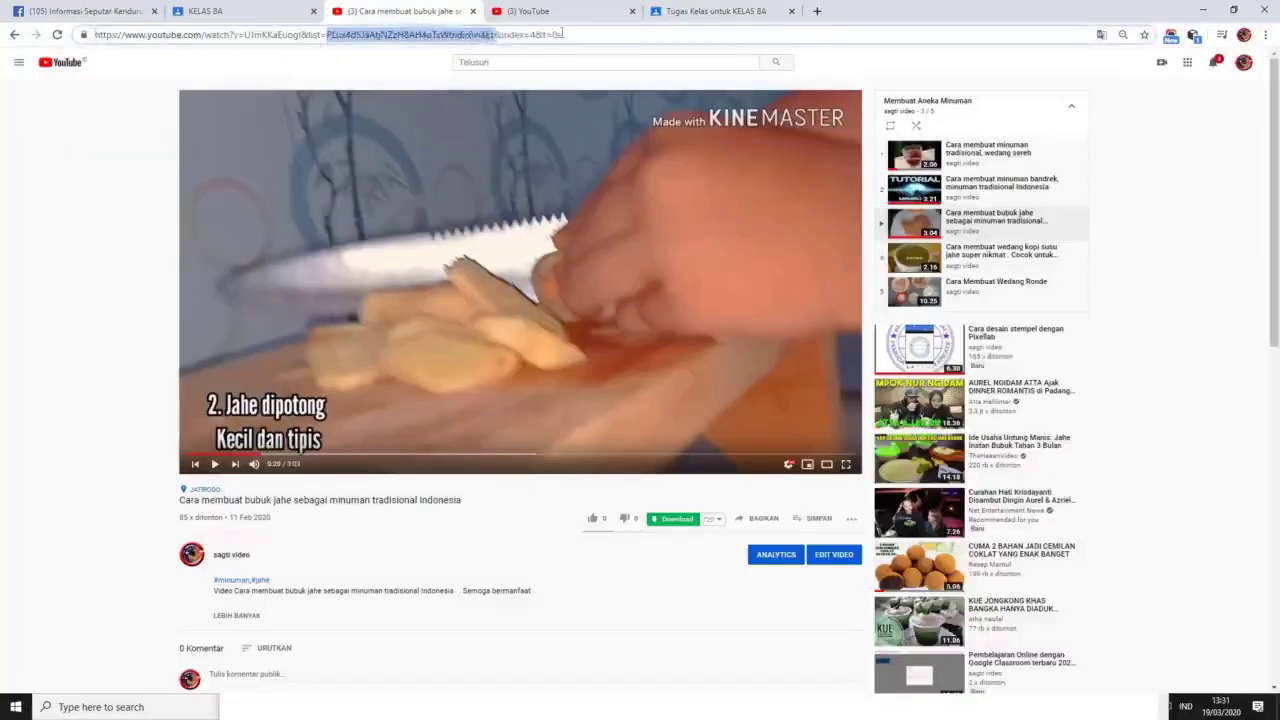
pyautogui.moveTo(565, 34); pyautogui.dragTo(84, 46)
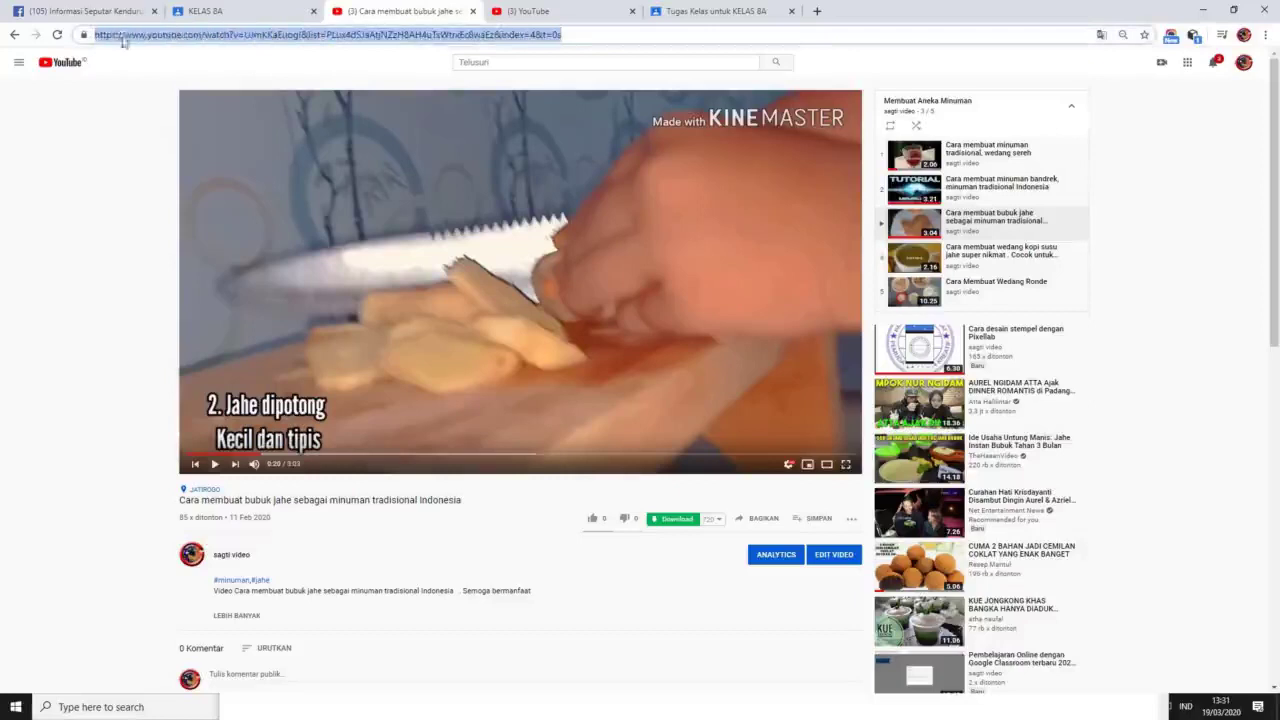
pyautogui.rightClick(120, 38)
pyautogui.click(169, 103)
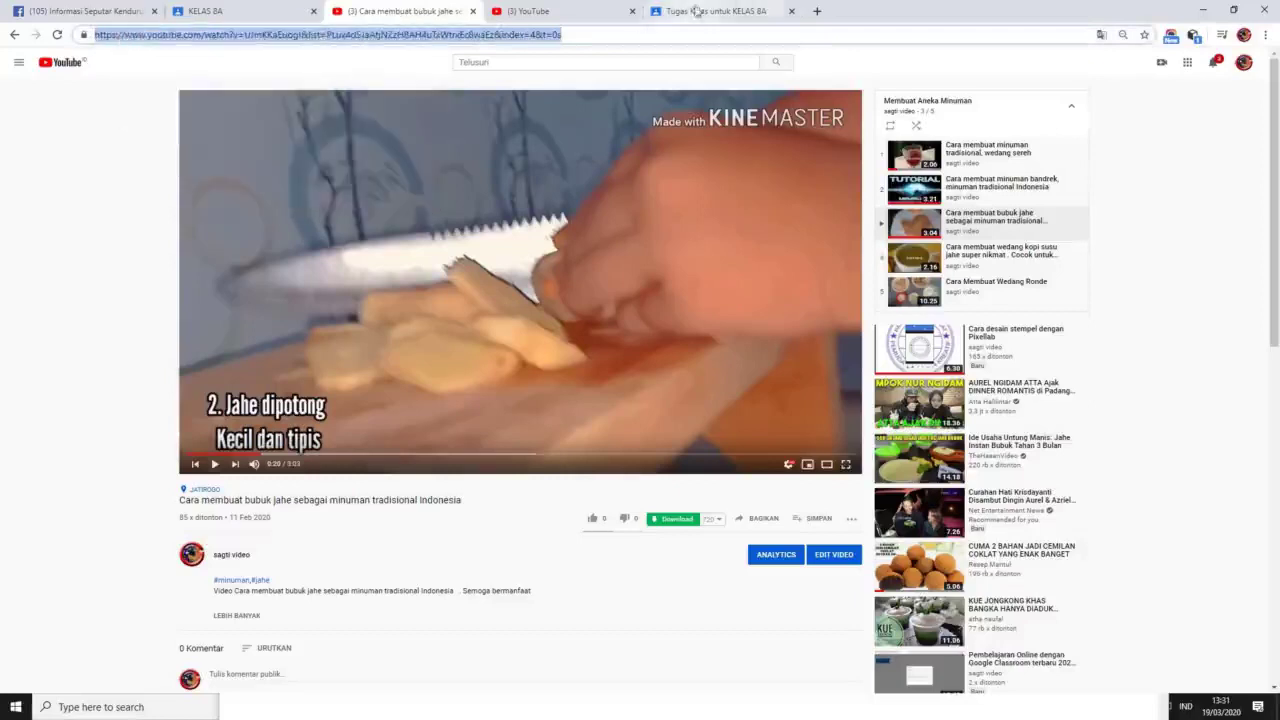
# Step: Return to the assignment, search for the video by its copied address, and attach "Cara membuat bubuk jahe sebagai minuman tradisional Indonesia"
pyautogui.click(696, 10)
pyautogui.rightClick(425, 250)
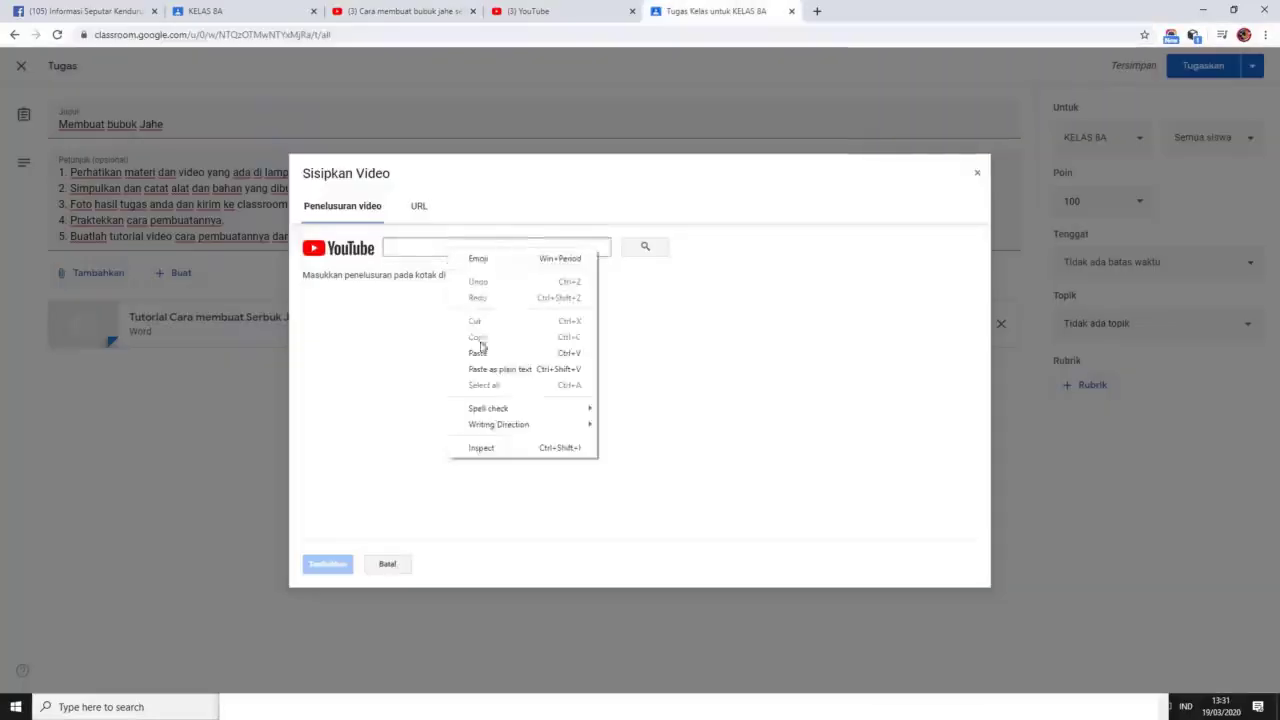
pyautogui.click(485, 345)
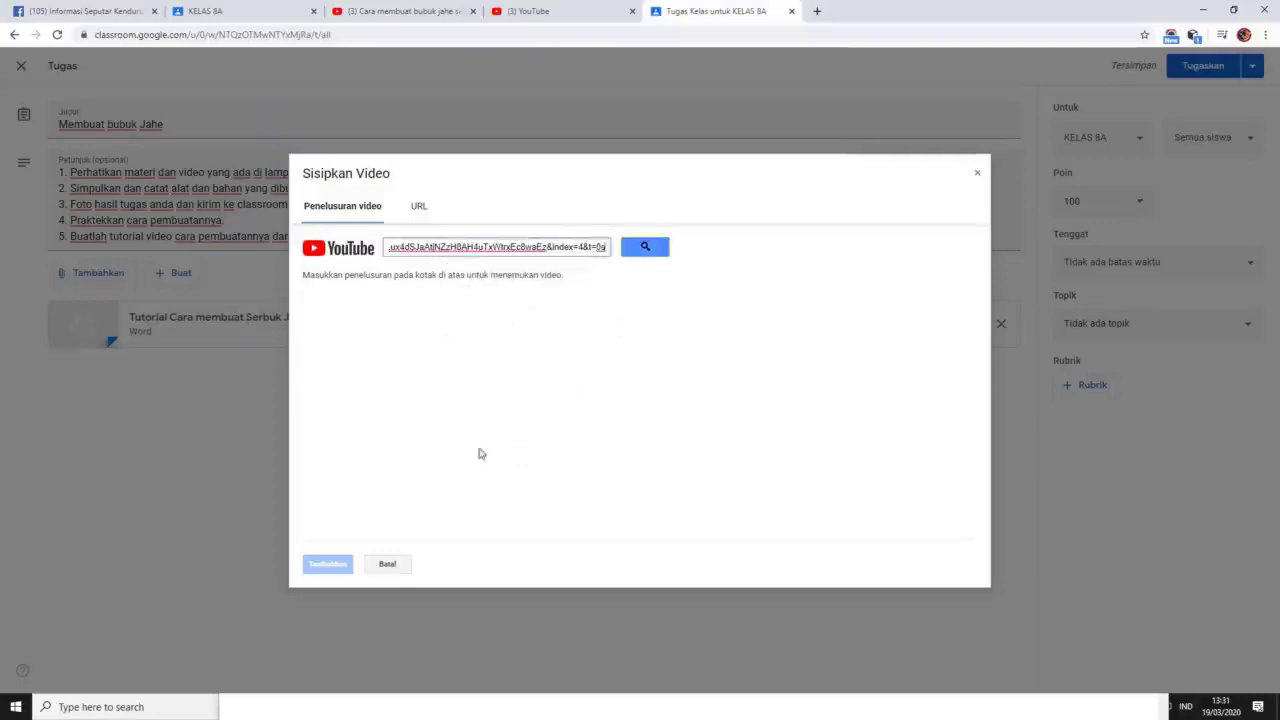
pyautogui.click(646, 249)
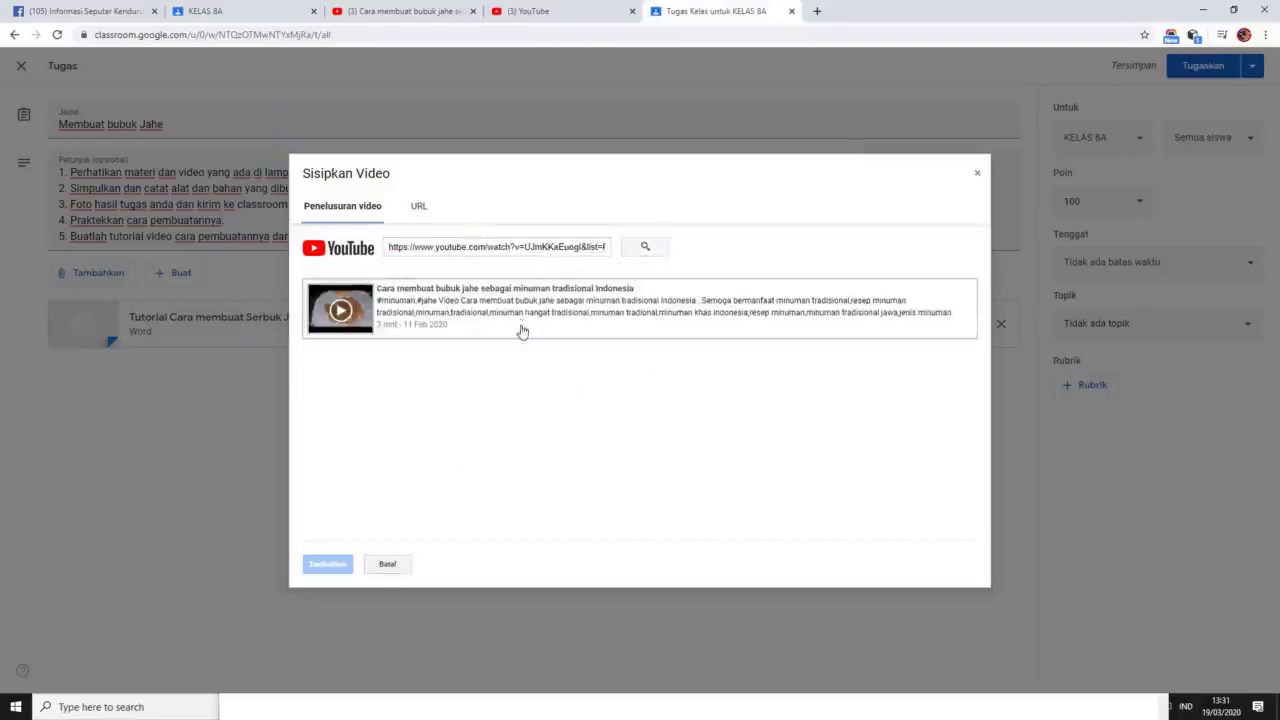
pyautogui.click(495, 317)
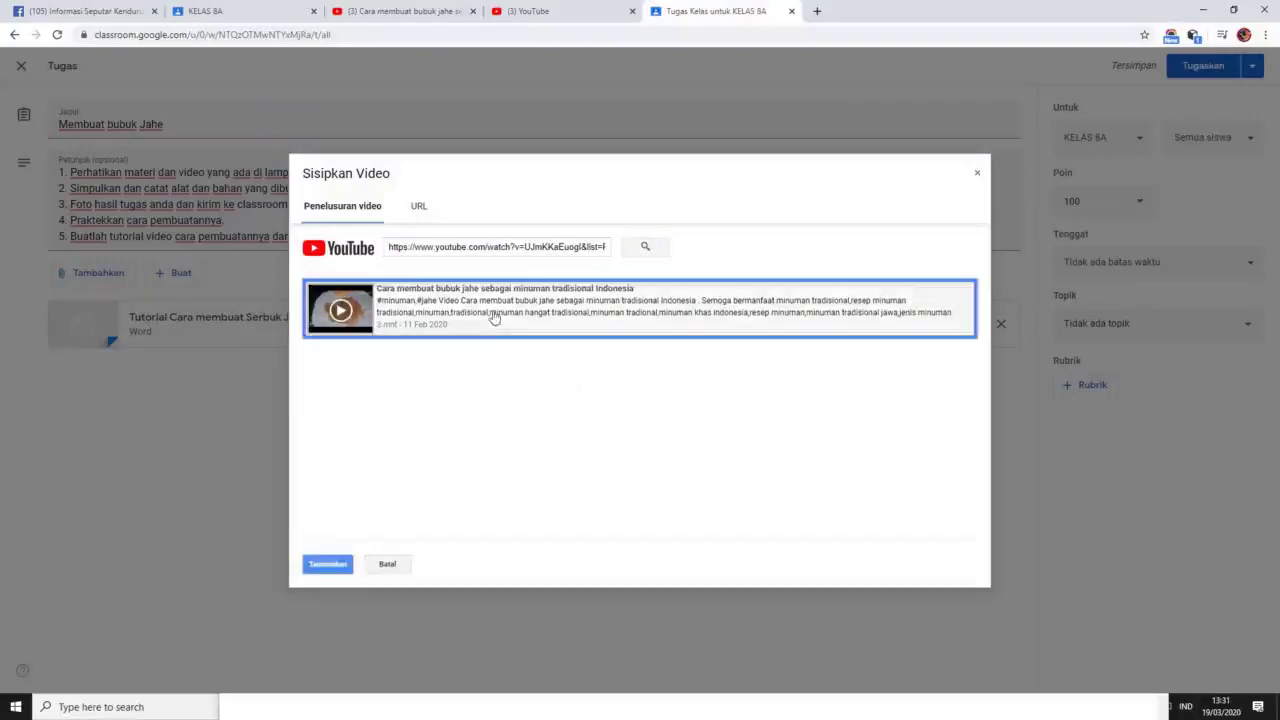
pyautogui.click(324, 566)
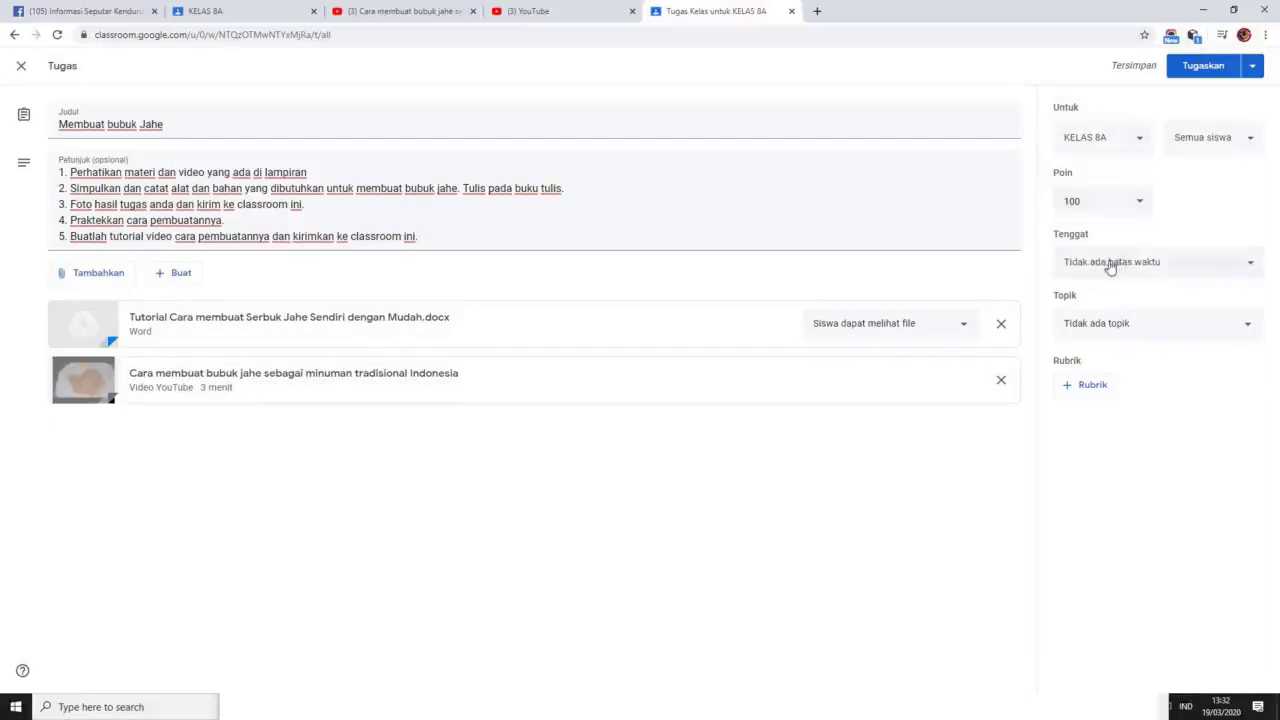
# Step: Set the assignment's due date to 31 Mar 2020 at 23.59
pyautogui.click(1245, 263)
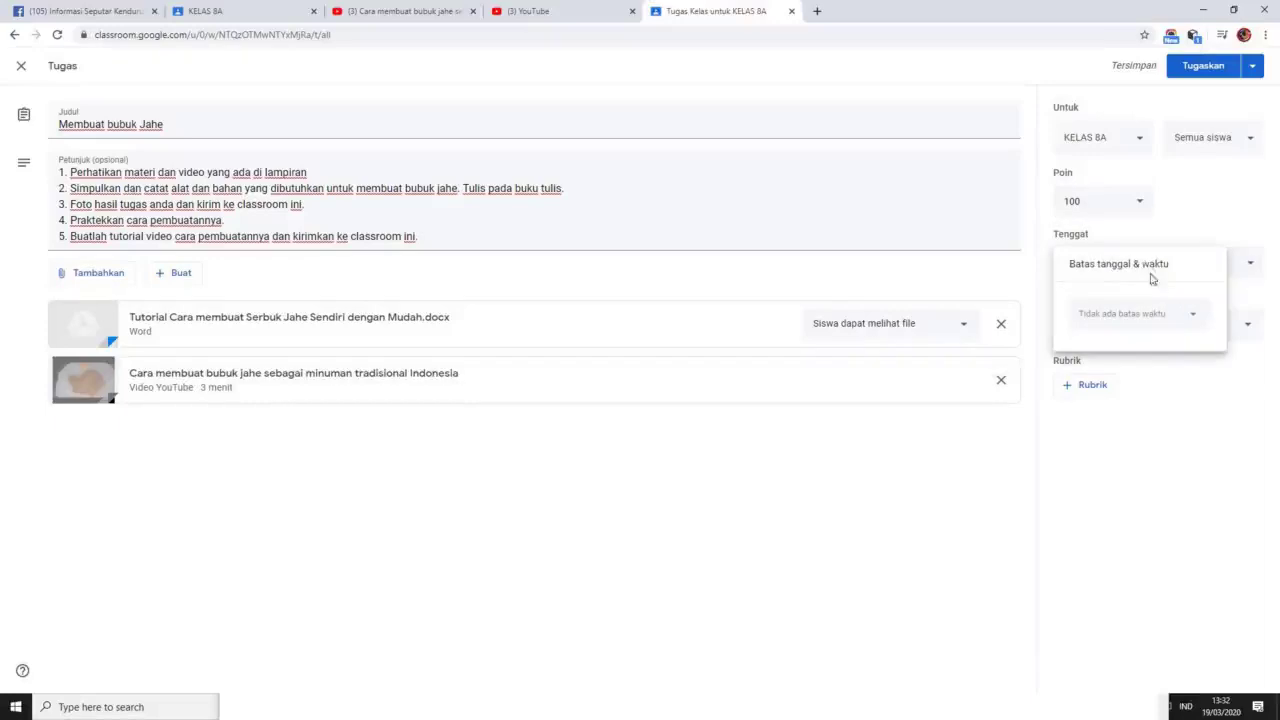
pyautogui.click(1153, 238)
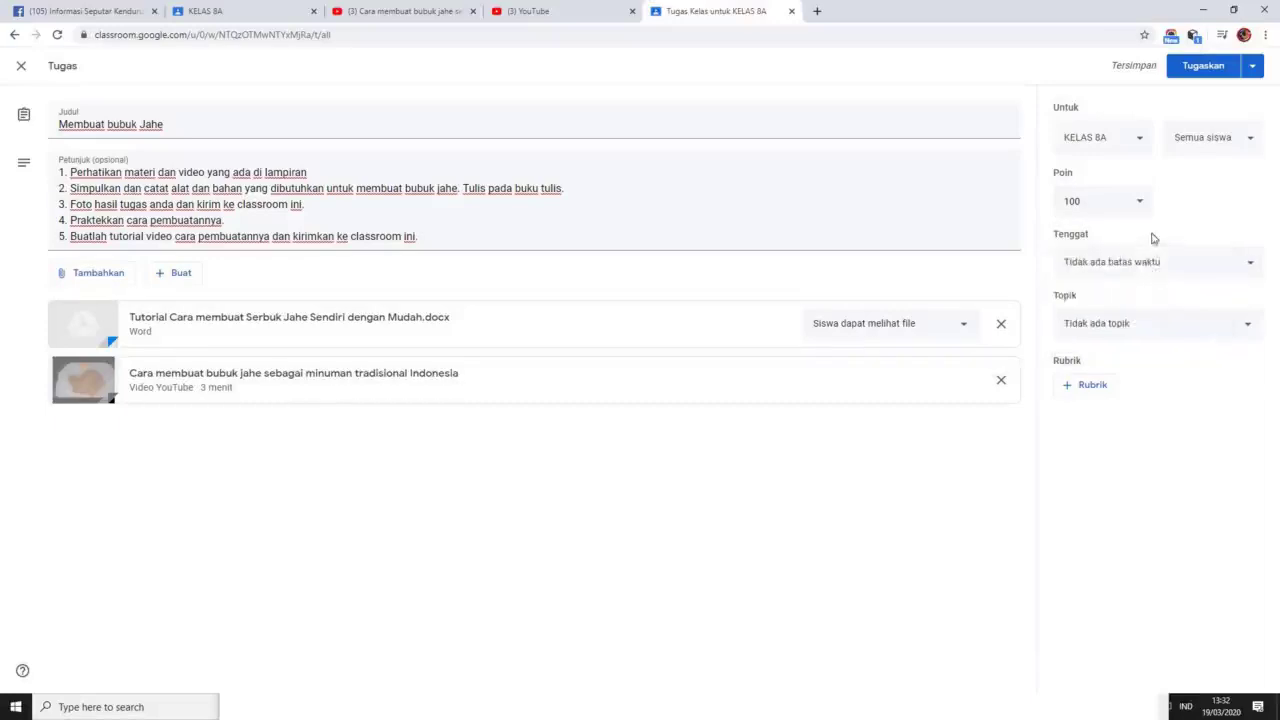
pyautogui.click(1150, 264)
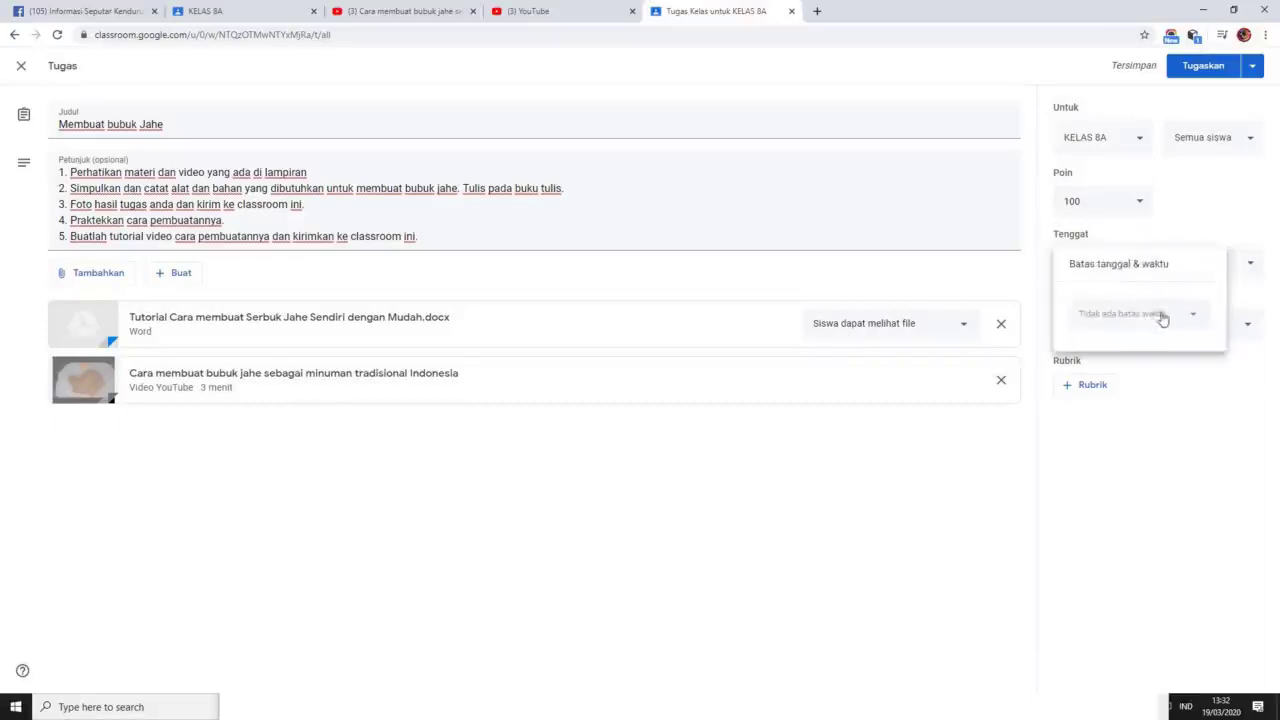
pyautogui.click(1162, 316)
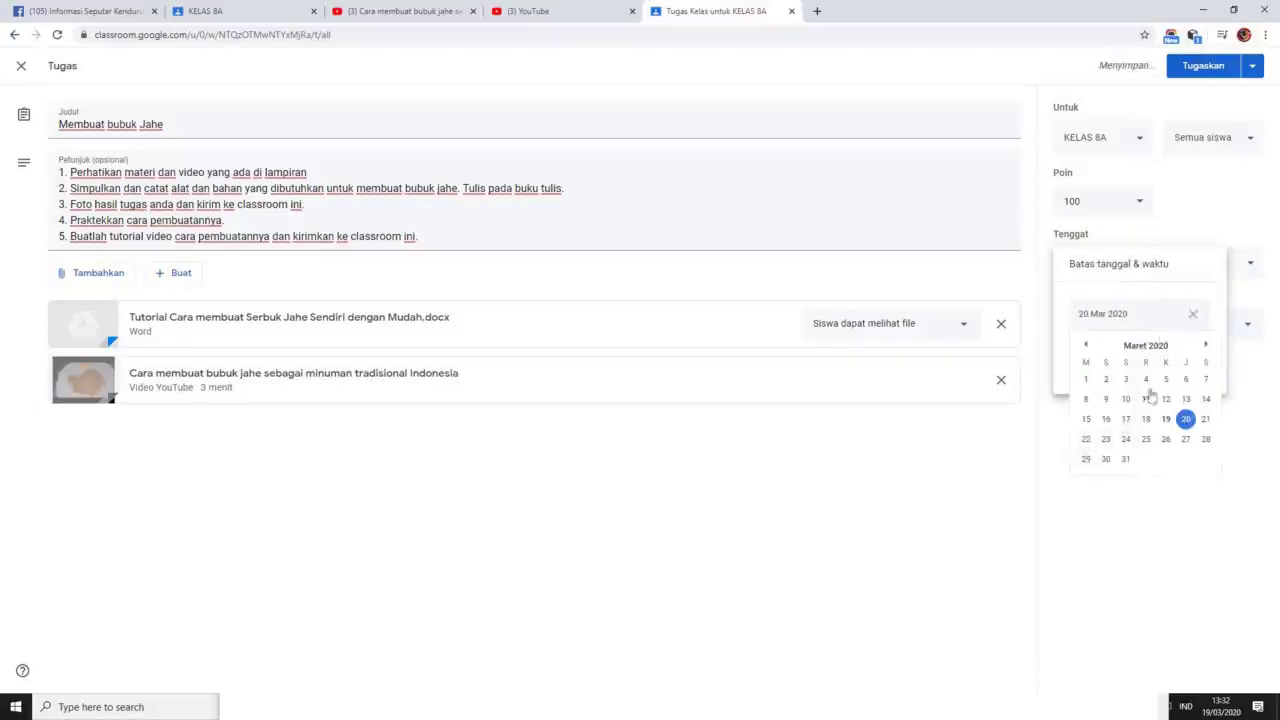
pyautogui.click(1125, 459)
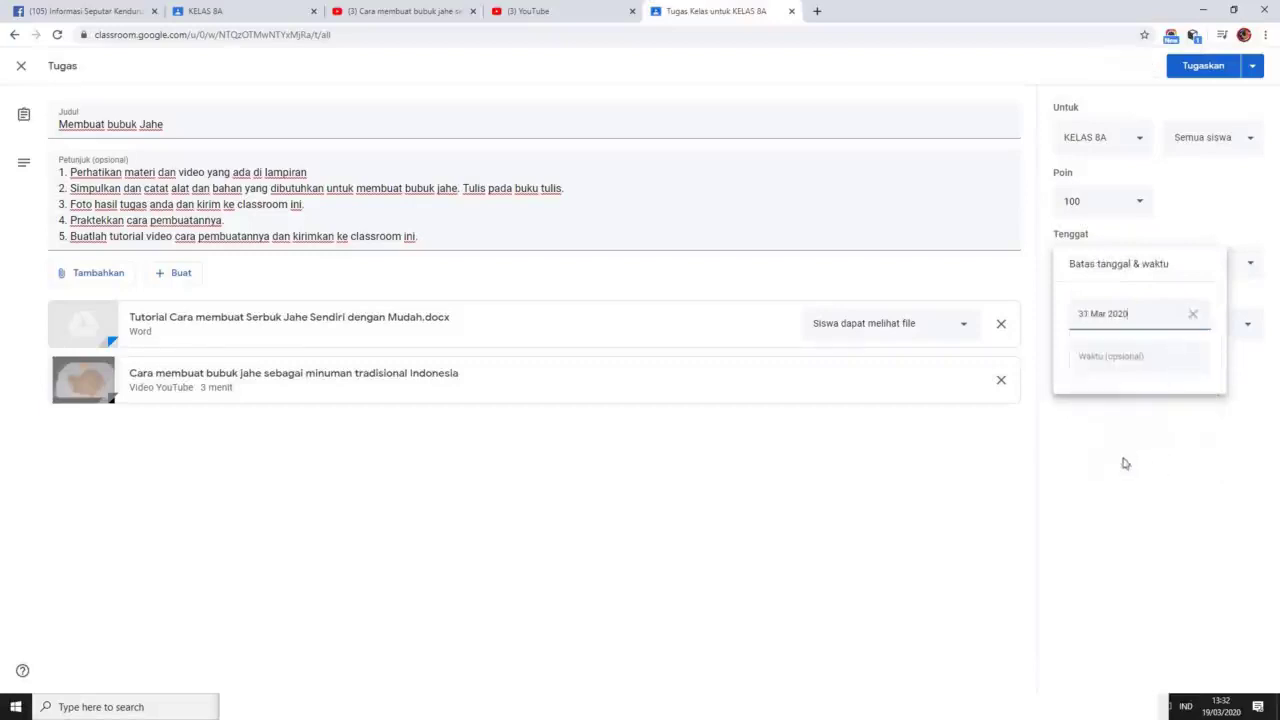
pyautogui.click(1125, 358)
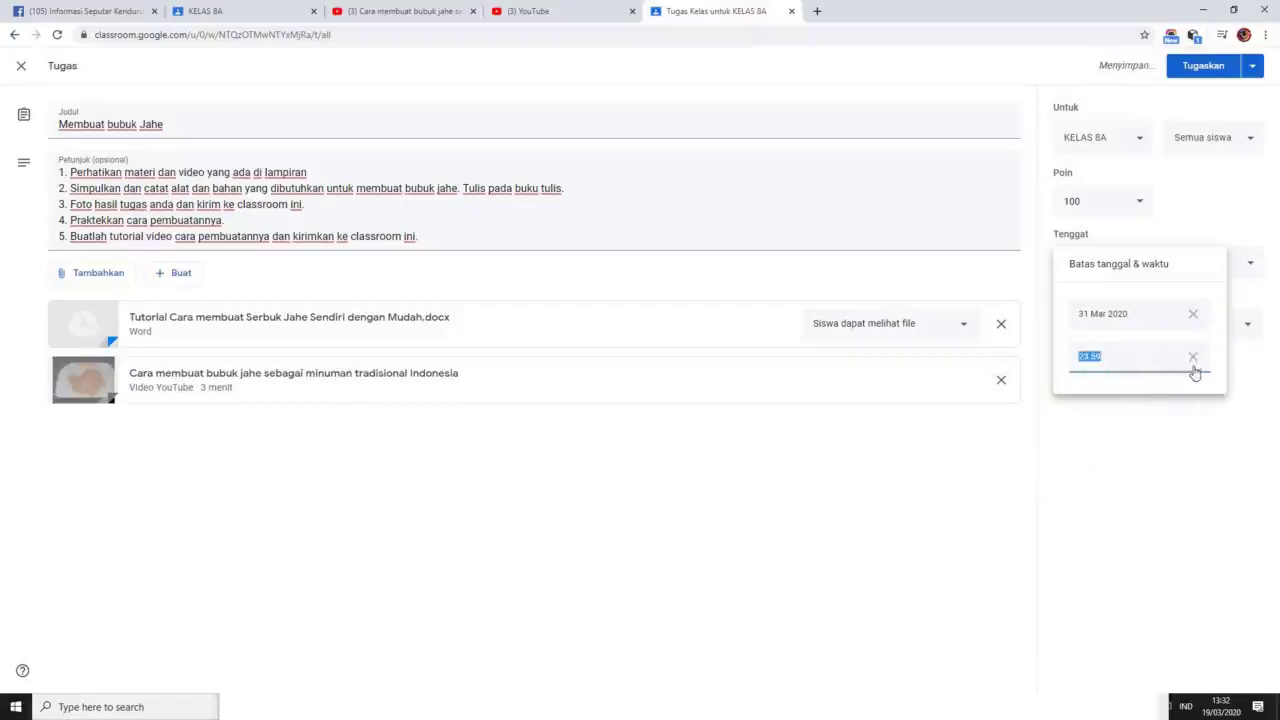
pyautogui.click(1182, 430)
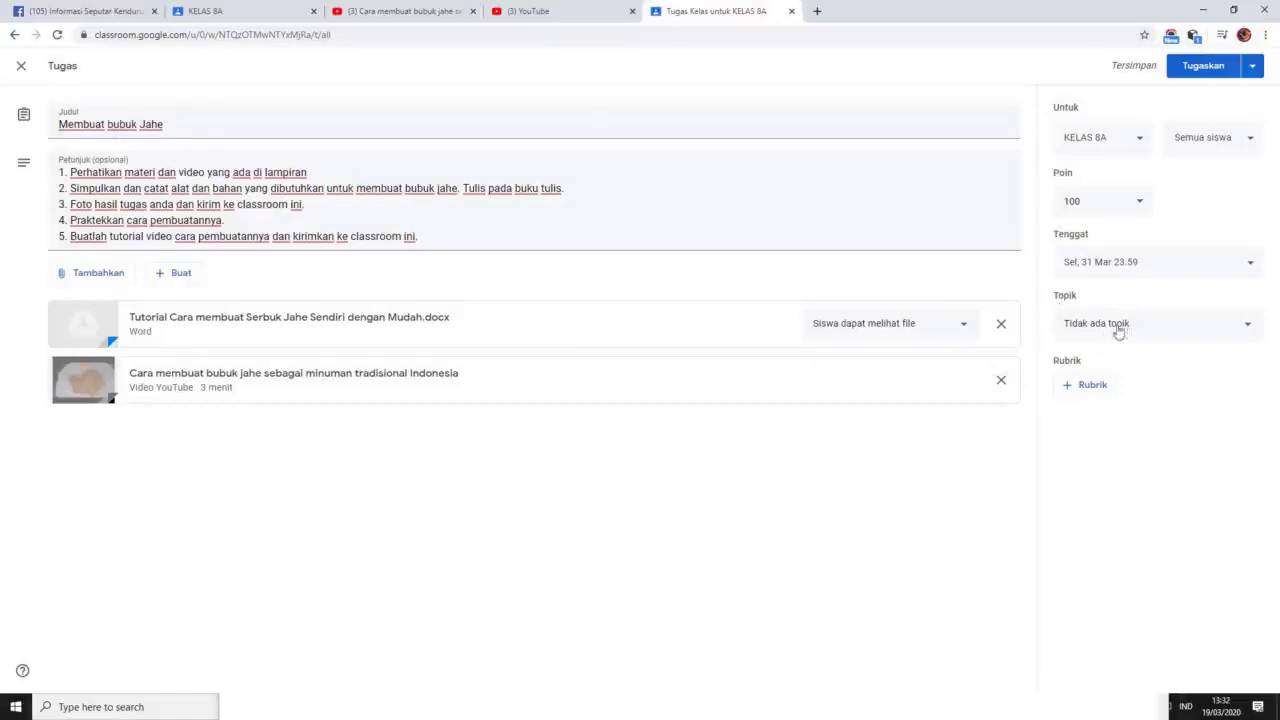
# Step: Create the topic "Pertemuan 1. Membuat Serbuk Jahe" for the assignment and publish the assignment to KELAS 8A
pyautogui.click(1246, 329)
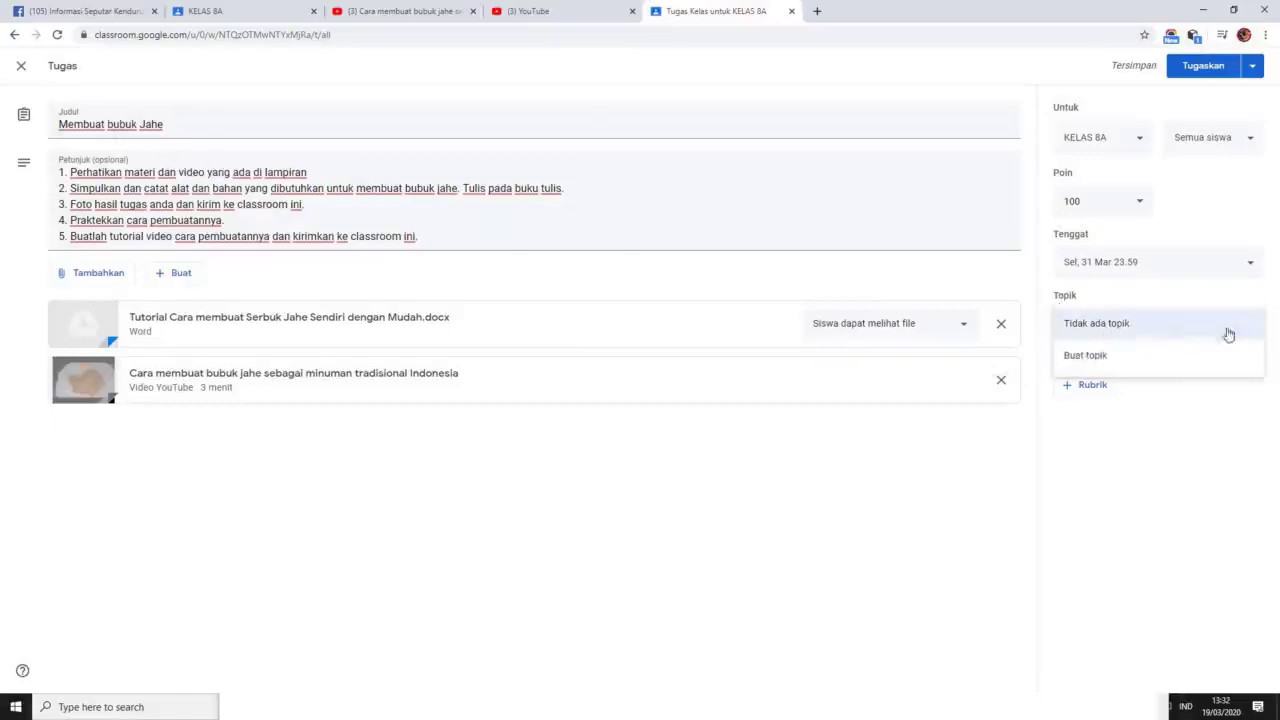
pyautogui.click(1086, 357)
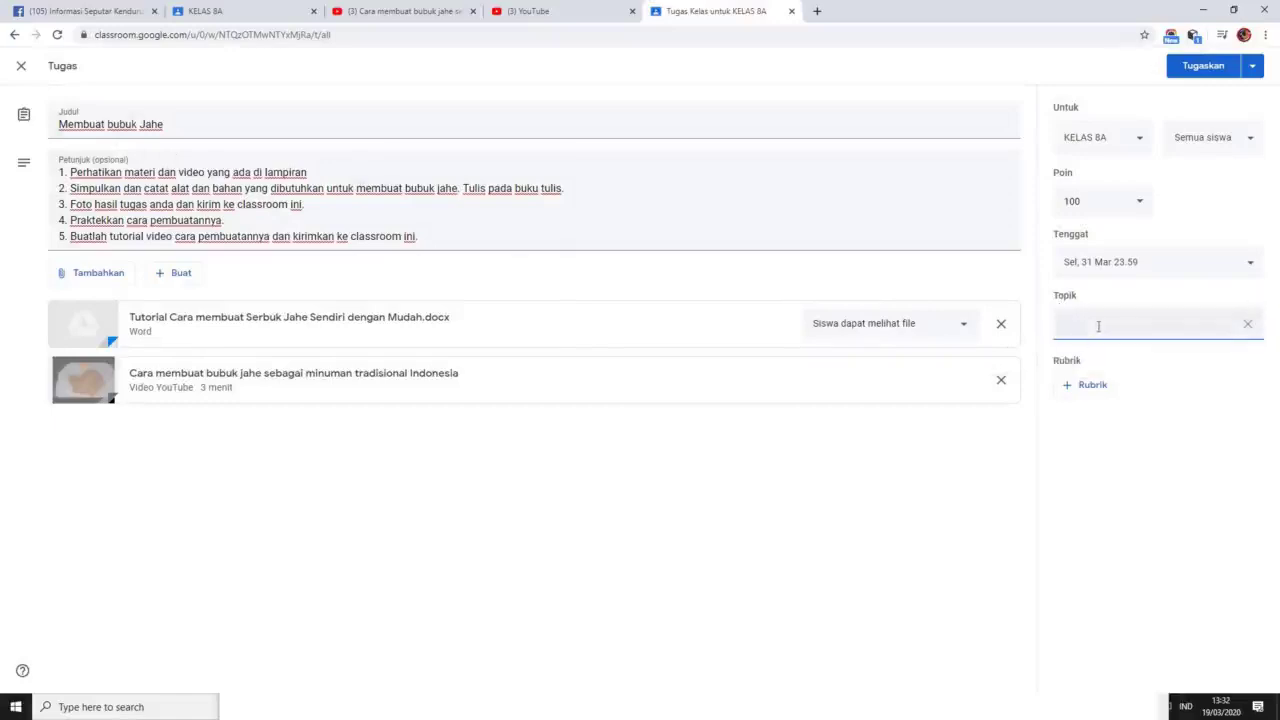
pyautogui.write('Pertemuan 1. Membuat Serbuk Jahe')
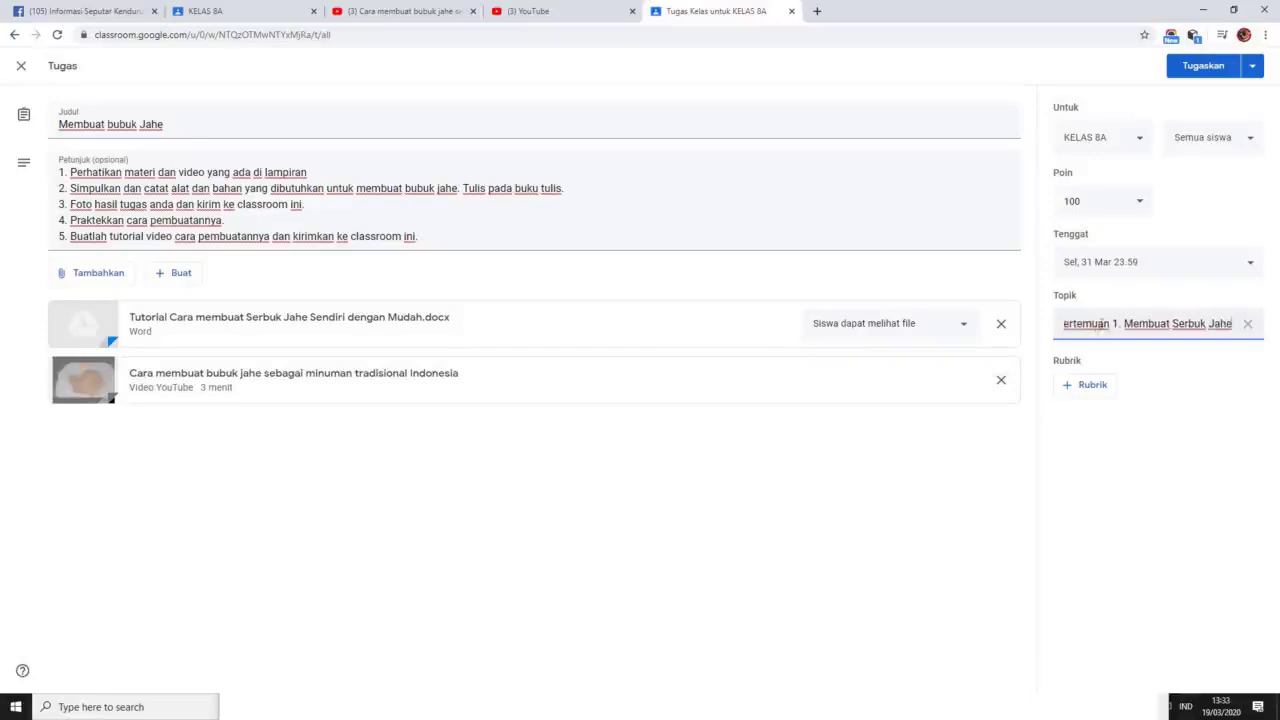
pyautogui.click(1182, 411)
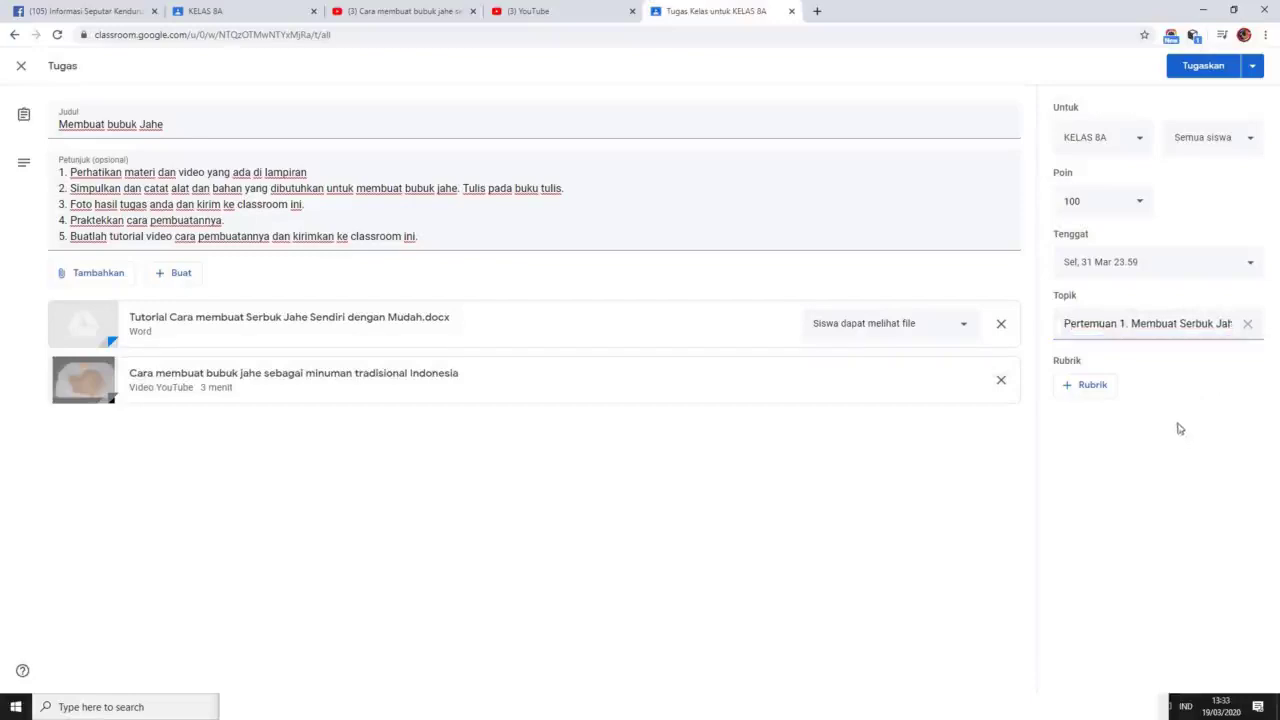
pyautogui.click(1201, 73)
pyautogui.click(1201, 68)
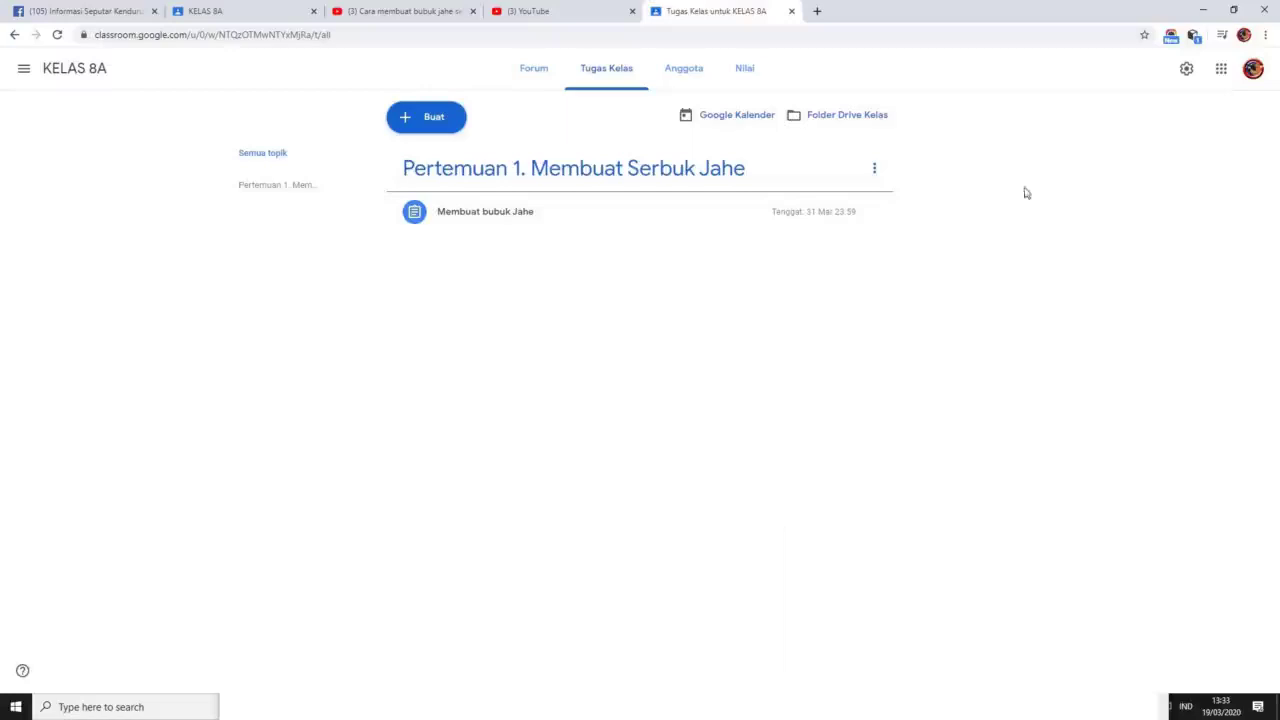
# Step: Switch to the student's KELAS 8A page in Firefox and check which Google account is signed in there
pyautogui.click(1233, 9)
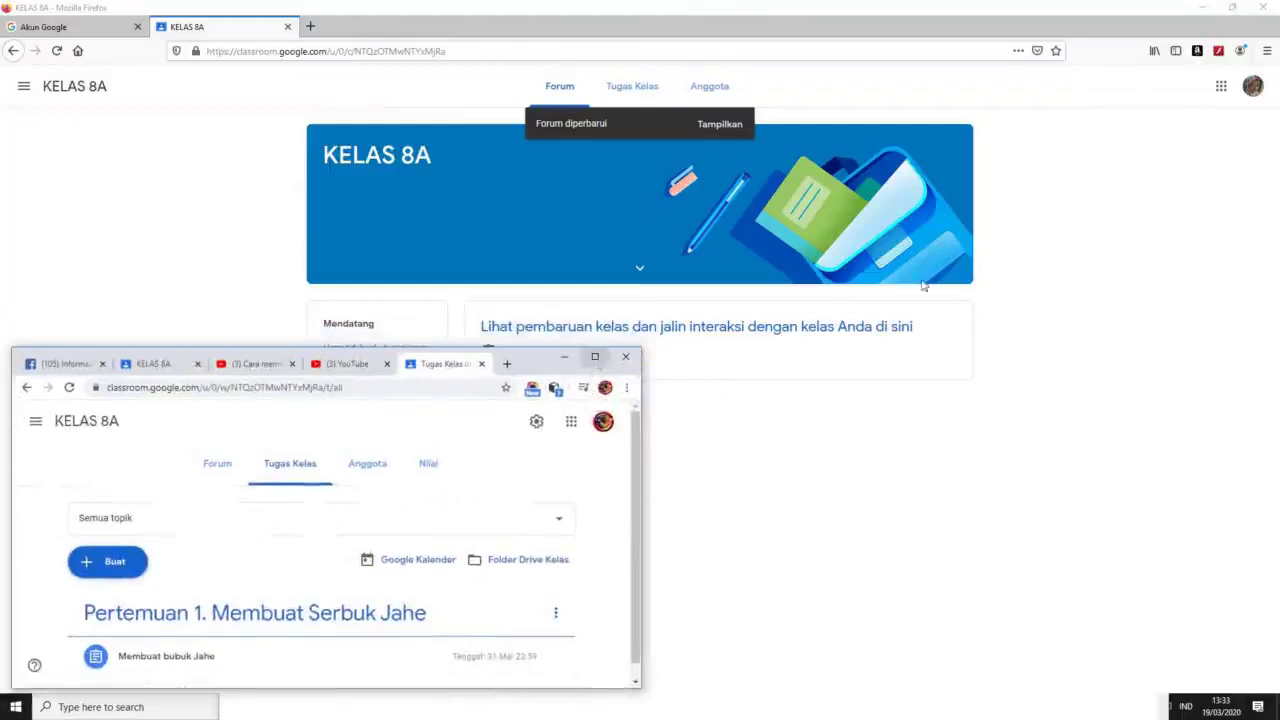
pyautogui.click(847, 28)
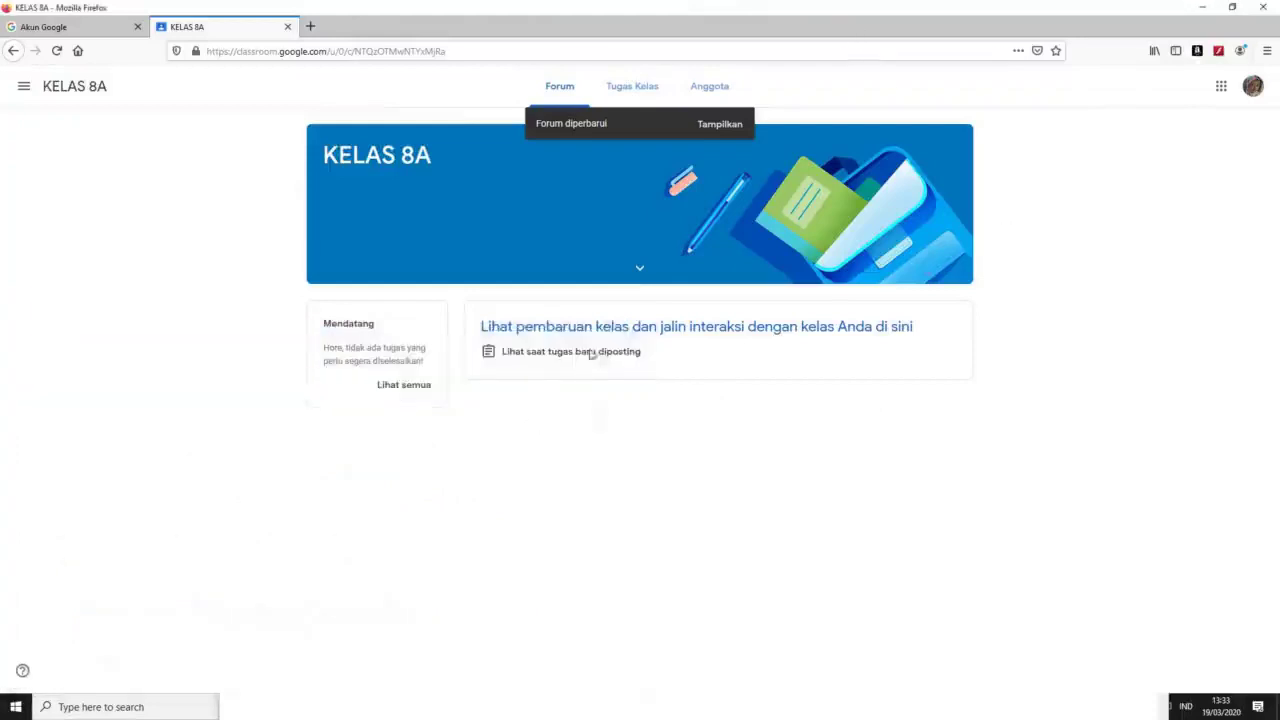
pyautogui.click(1255, 88)
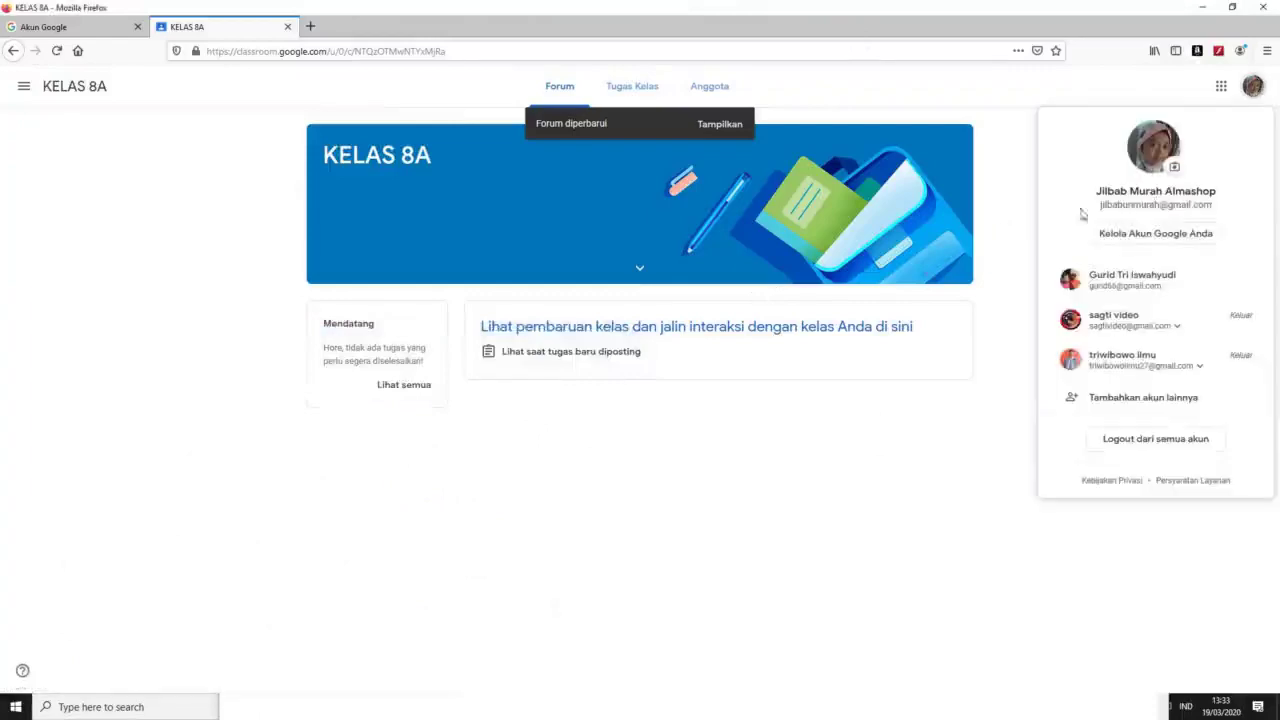
pyautogui.click(848, 486)
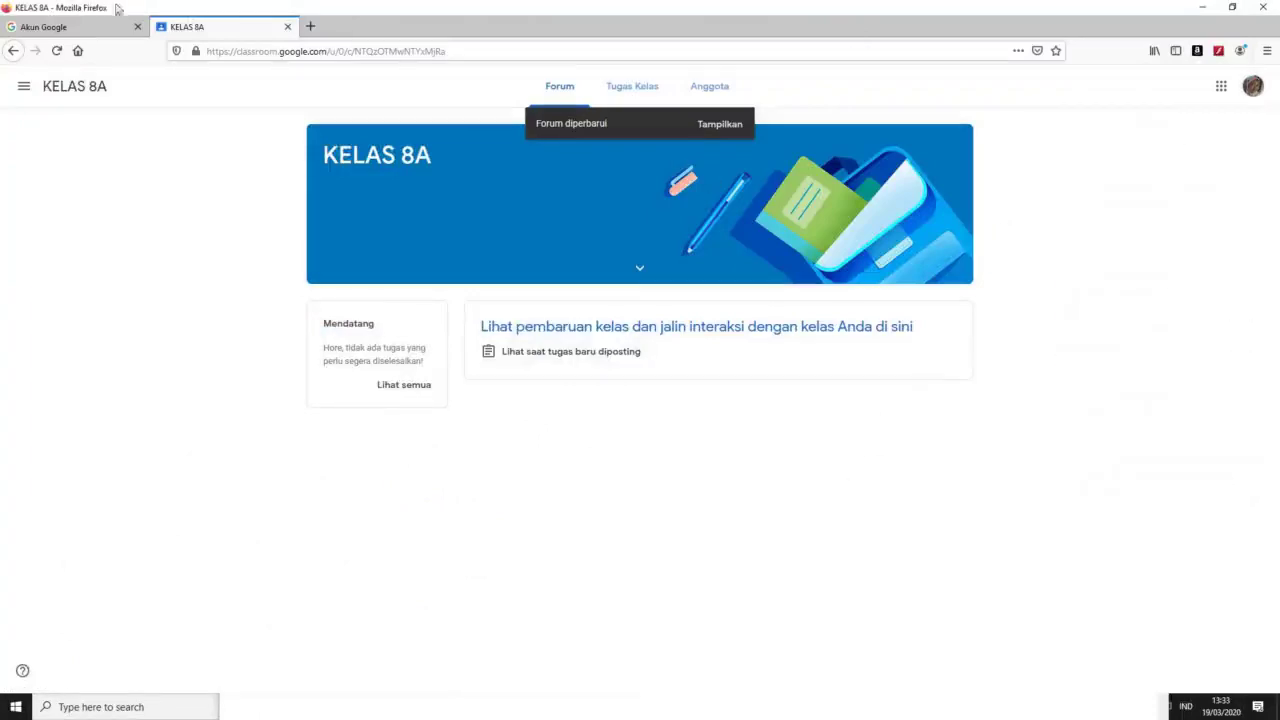
# Step: Reload the student's class forum and open the posted assignment "Membuat bubuk Jahe", dismissing the tip about adding files
pyautogui.click(57, 51)
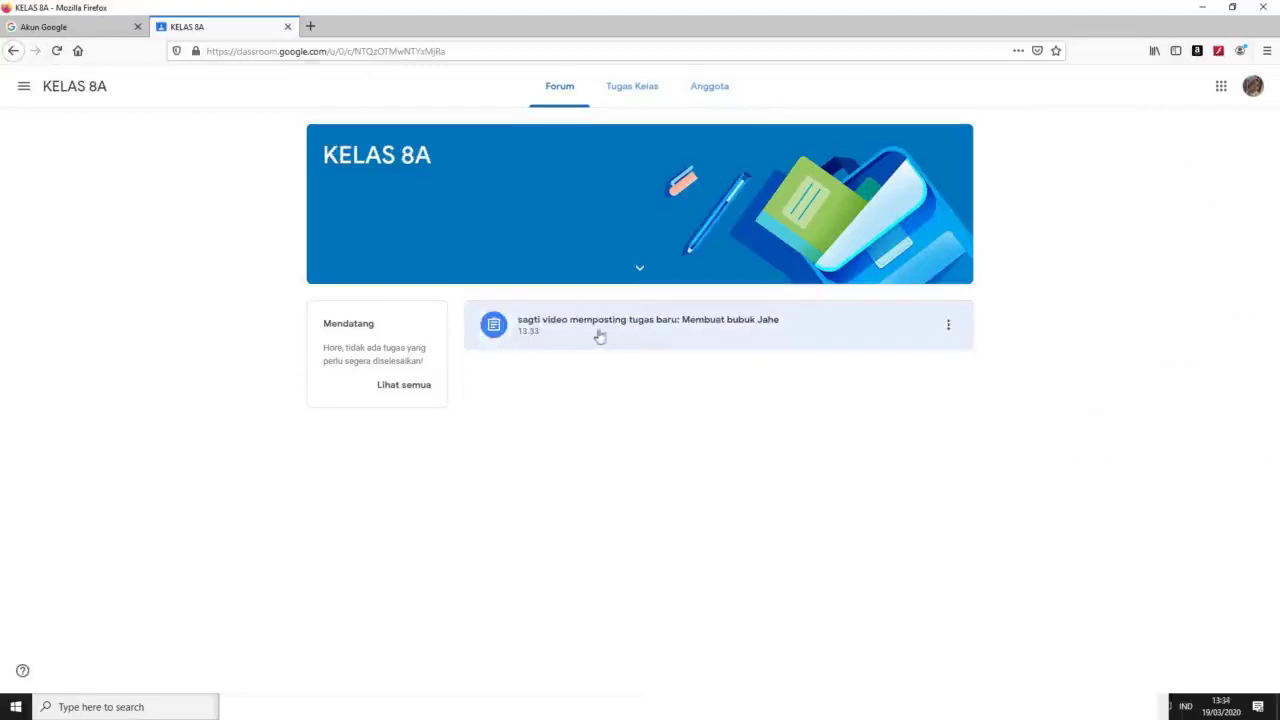
pyautogui.click(727, 325)
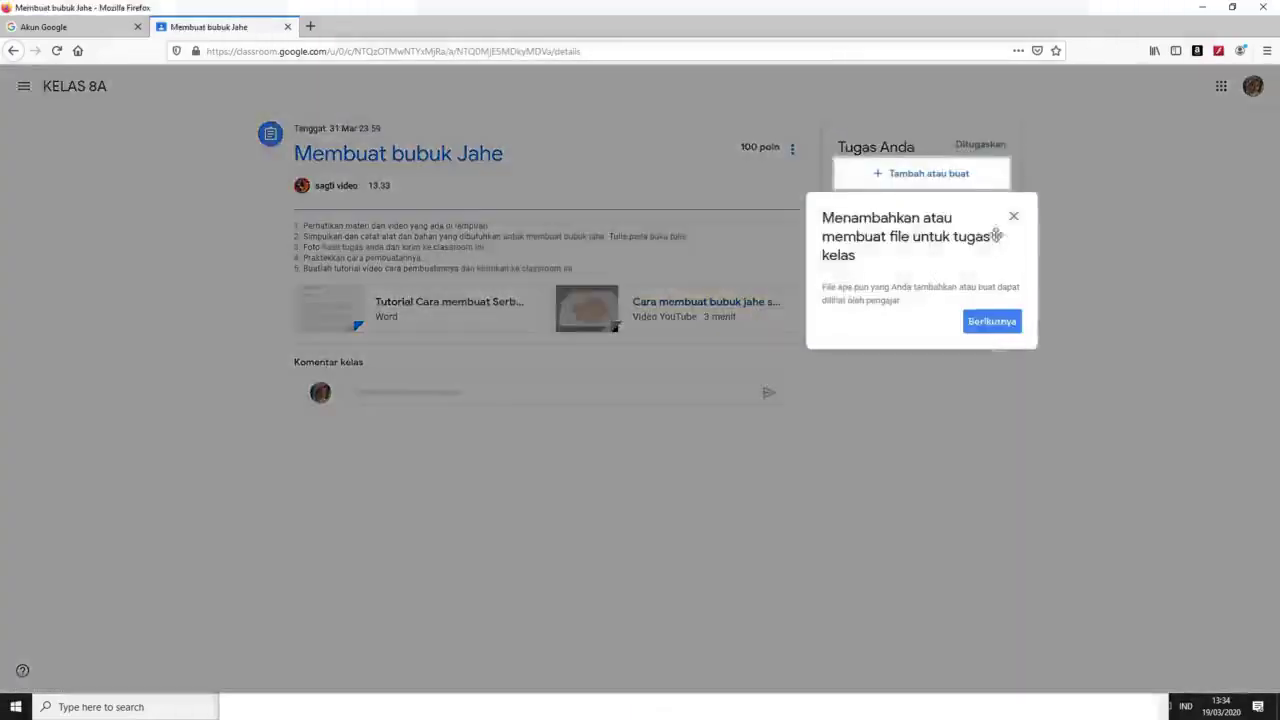
pyautogui.click(1014, 218)
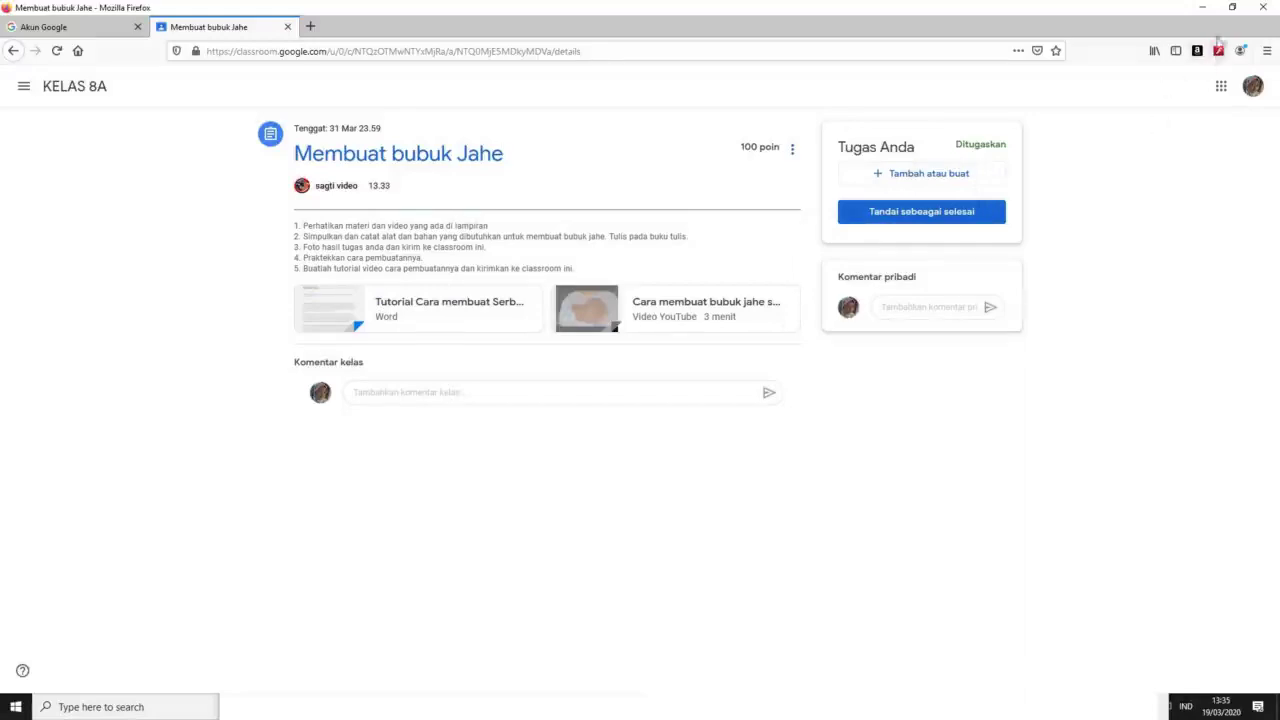
# Step: Leave the student's Firefox window and return to the teacher's KELAS 8A classwork page in a maximized Chrome window
pyautogui.click(1233, 8)
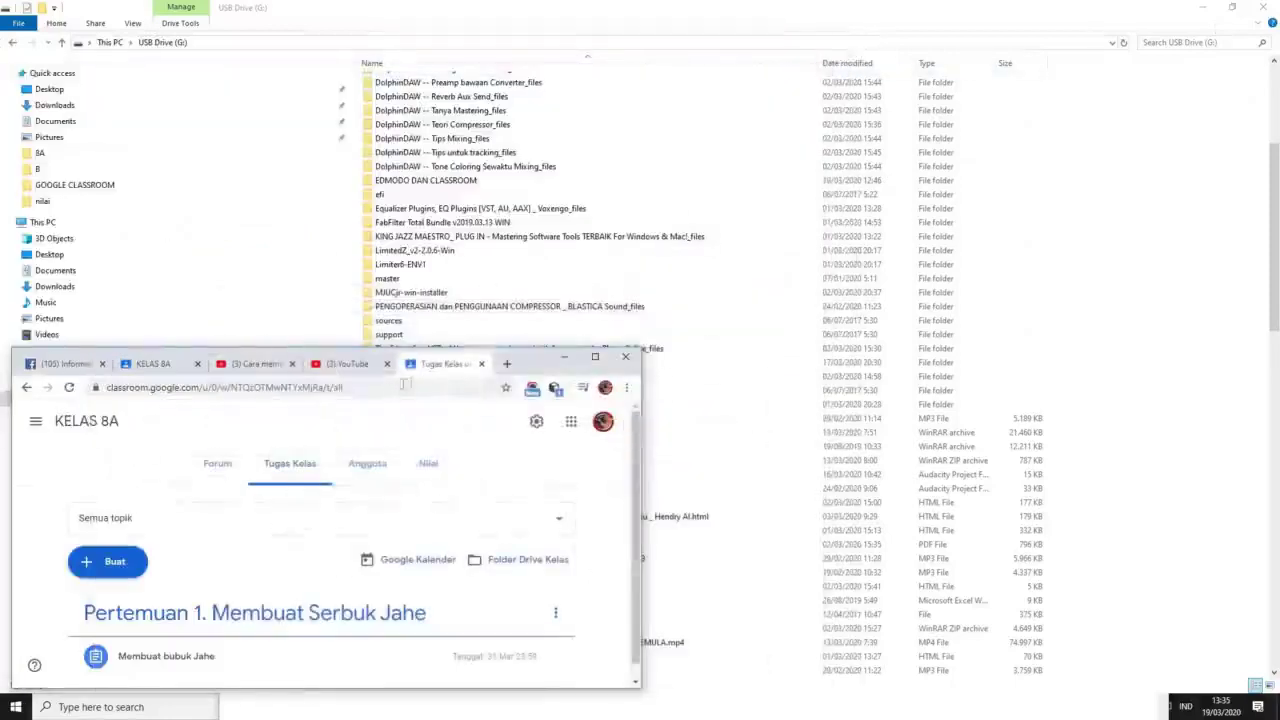
pyautogui.click(598, 357)
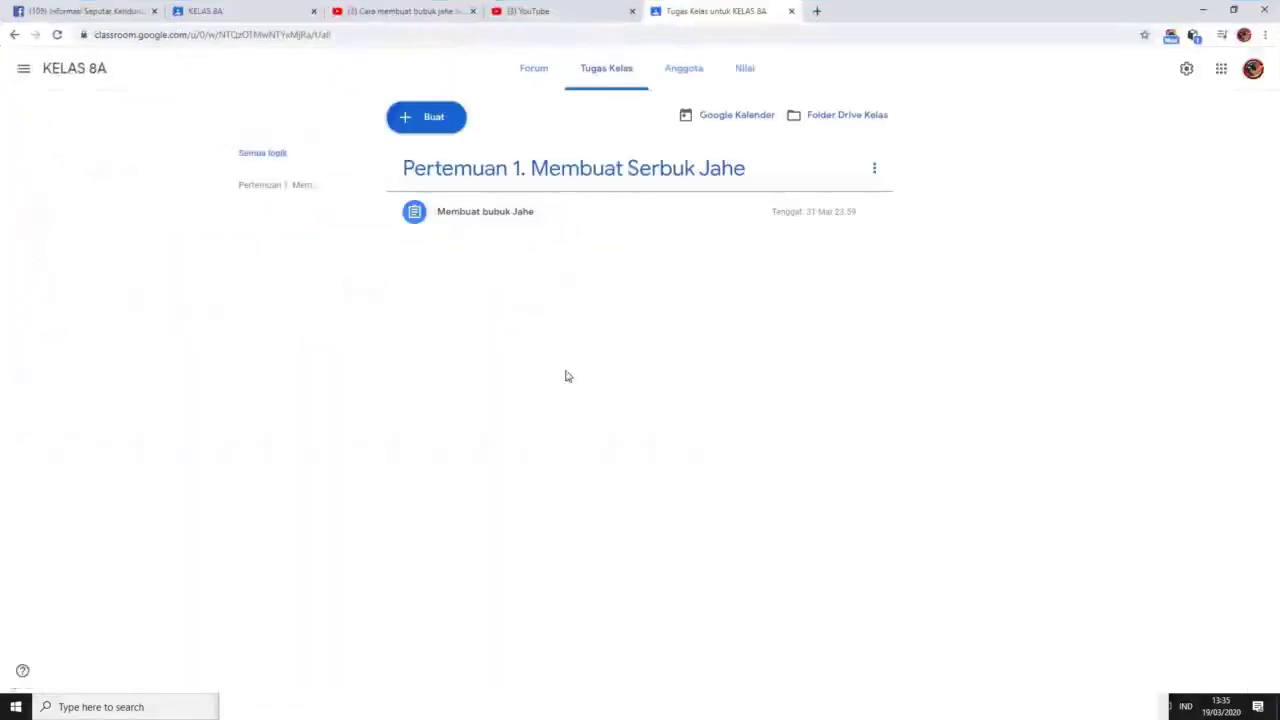